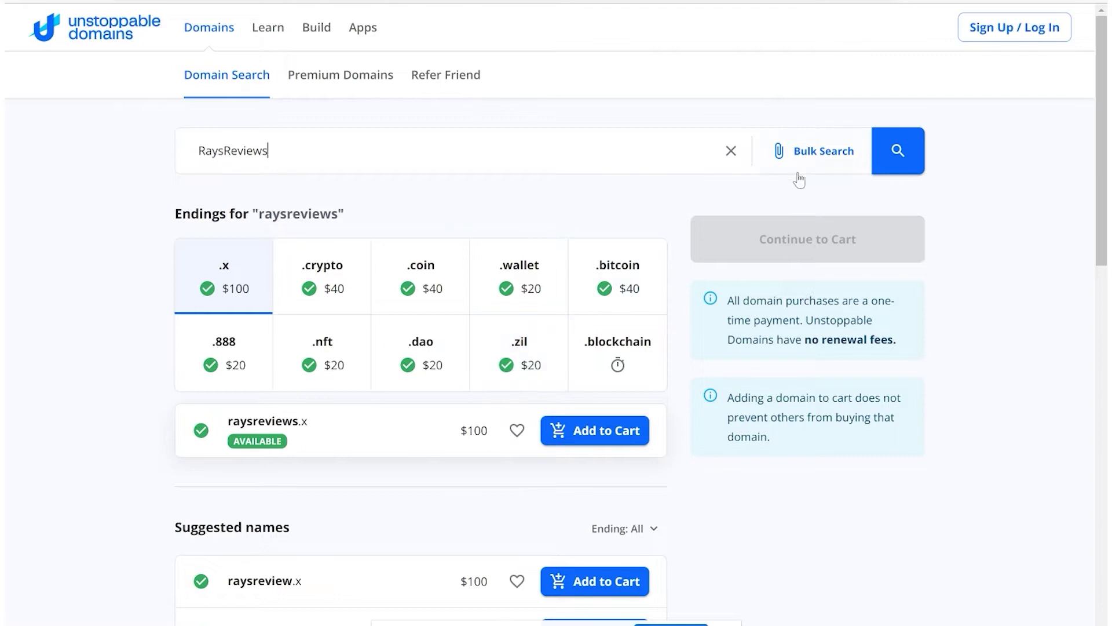
# Log in to the existing account instead of signing up for a new one.
pyautogui.click(996, 33)
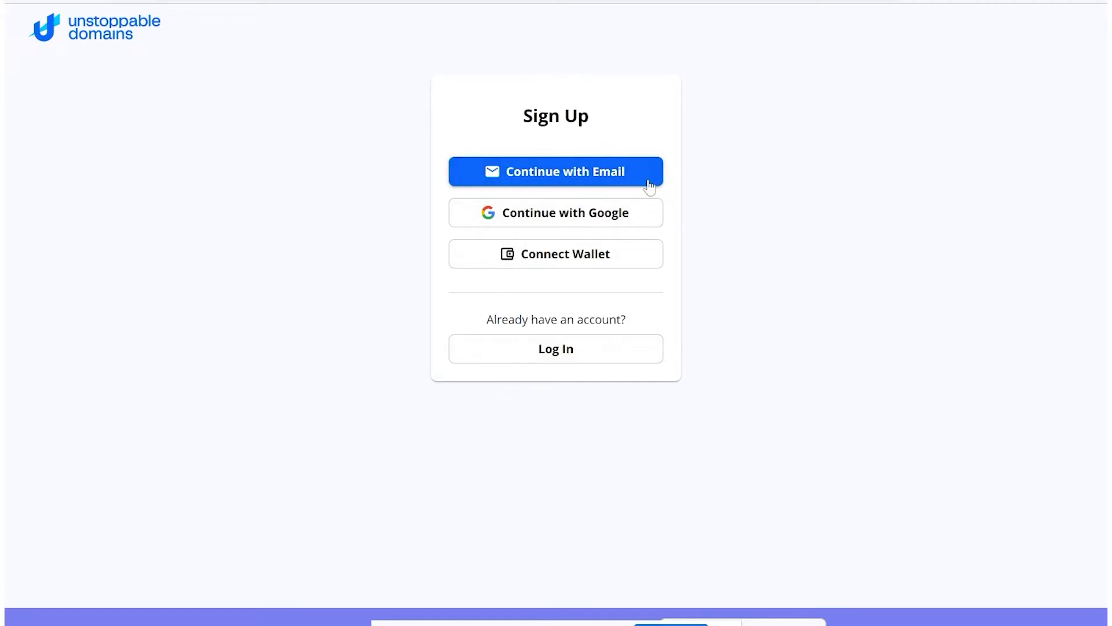
pyautogui.click(592, 358)
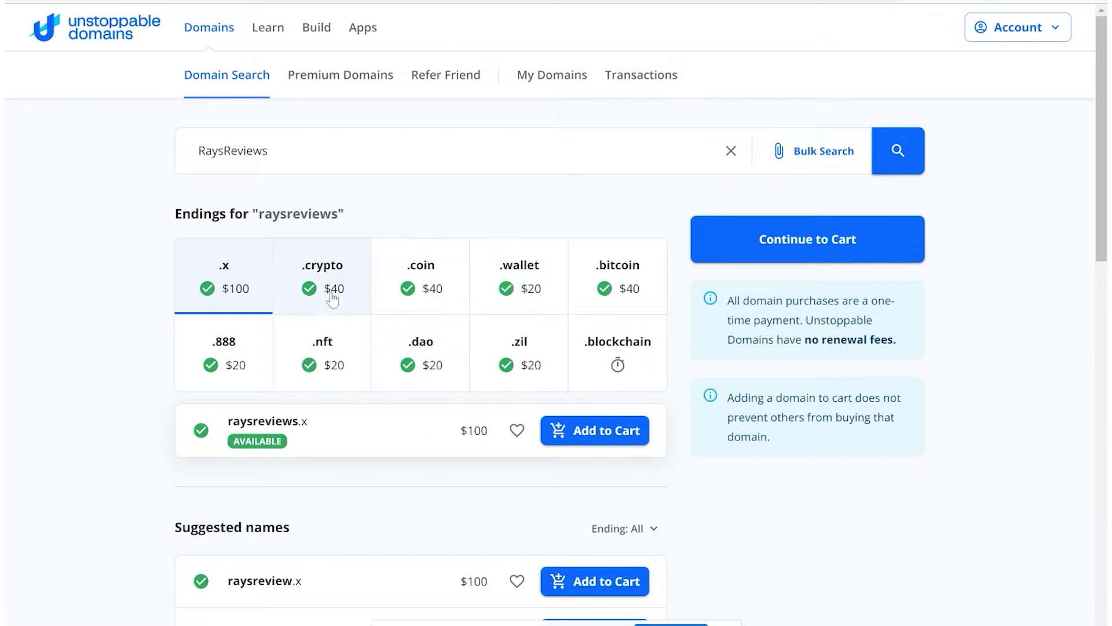
# Take raysreviews.crypto to the cart and proceed to checkout with the promo credits turned off.
pyautogui.click(347, 278)
pyautogui.click(766, 242)
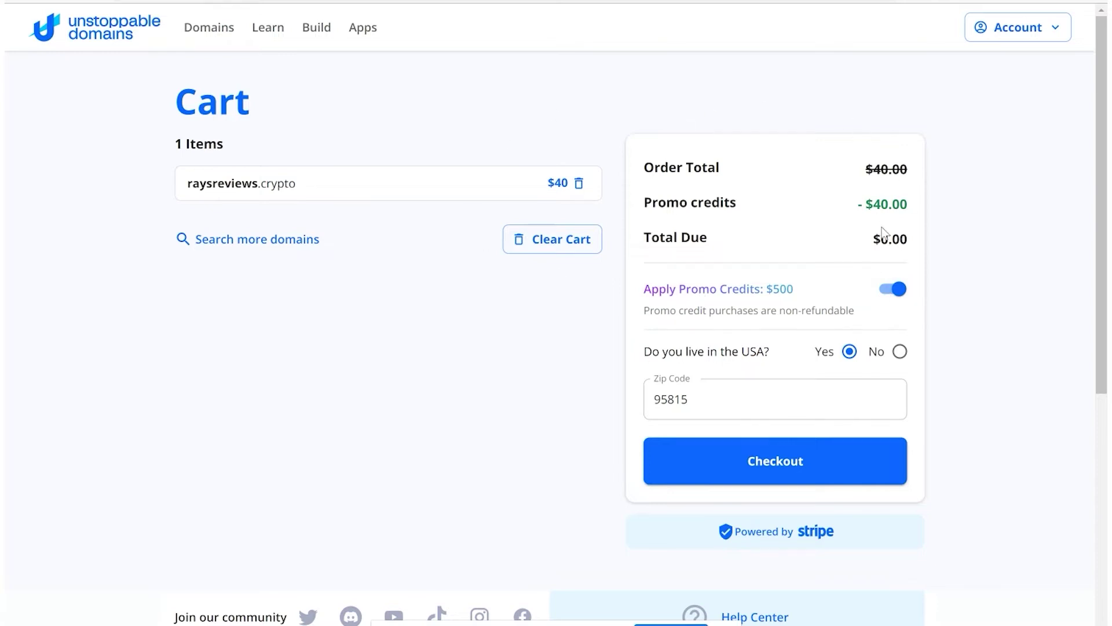
pyautogui.click(882, 296)
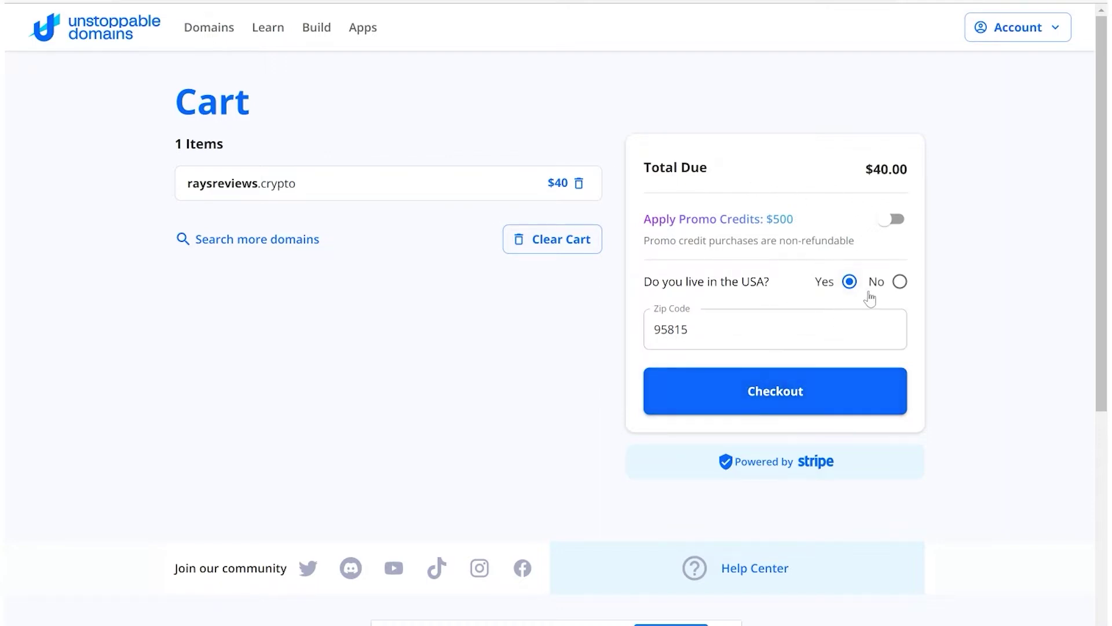
pyautogui.click(796, 397)
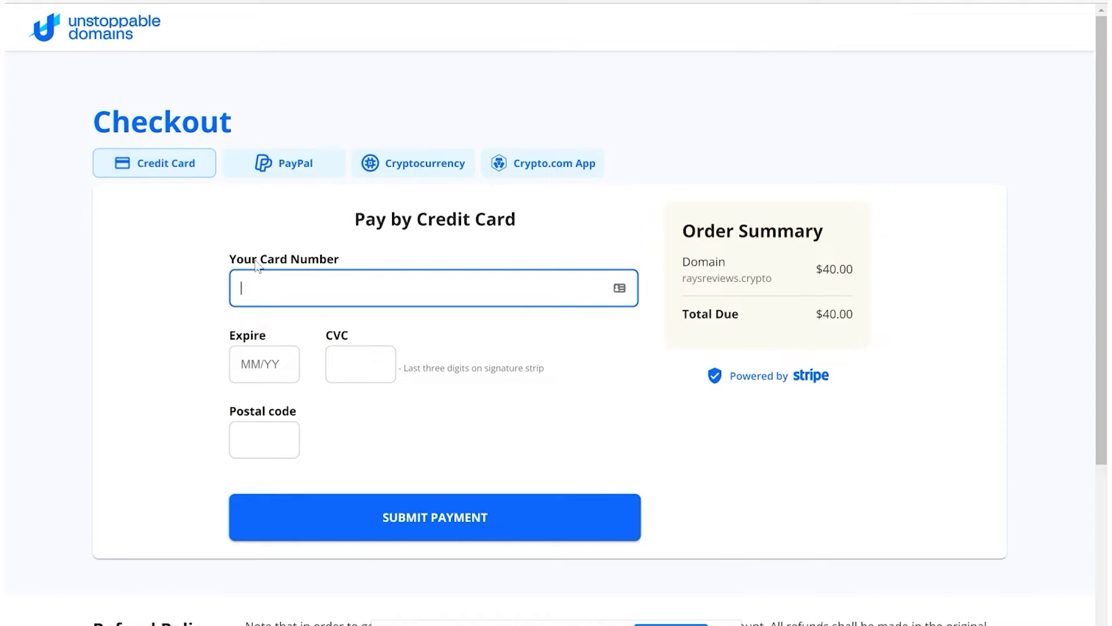
# Look at the PayPal payment option, then start a cryptocurrency transaction and review the accepted coins.
pyautogui.click(271, 173)
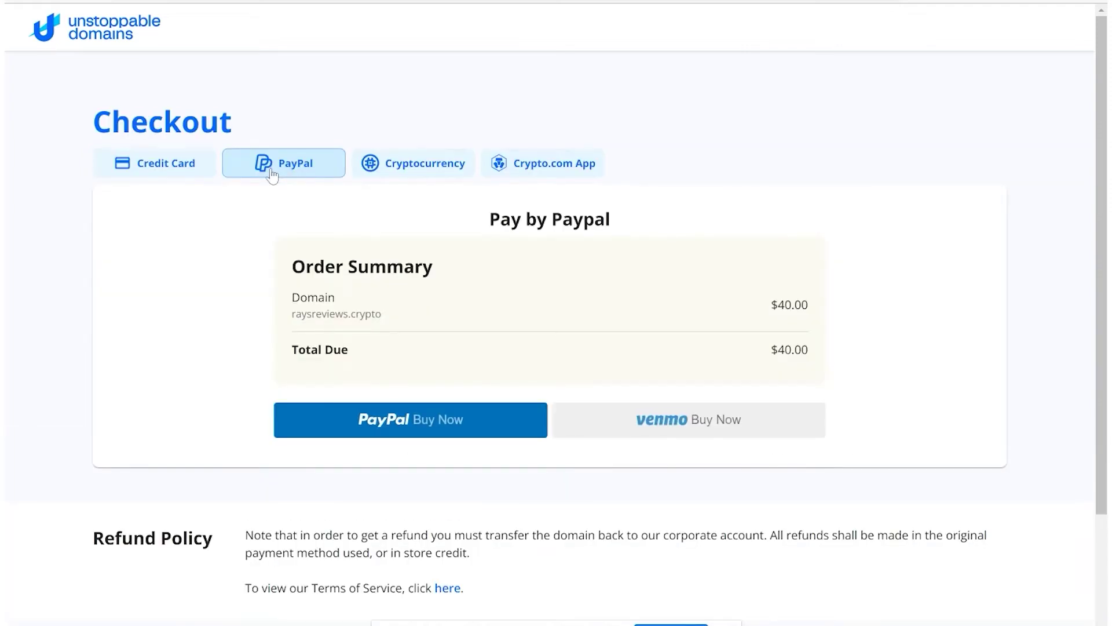
pyautogui.click(402, 164)
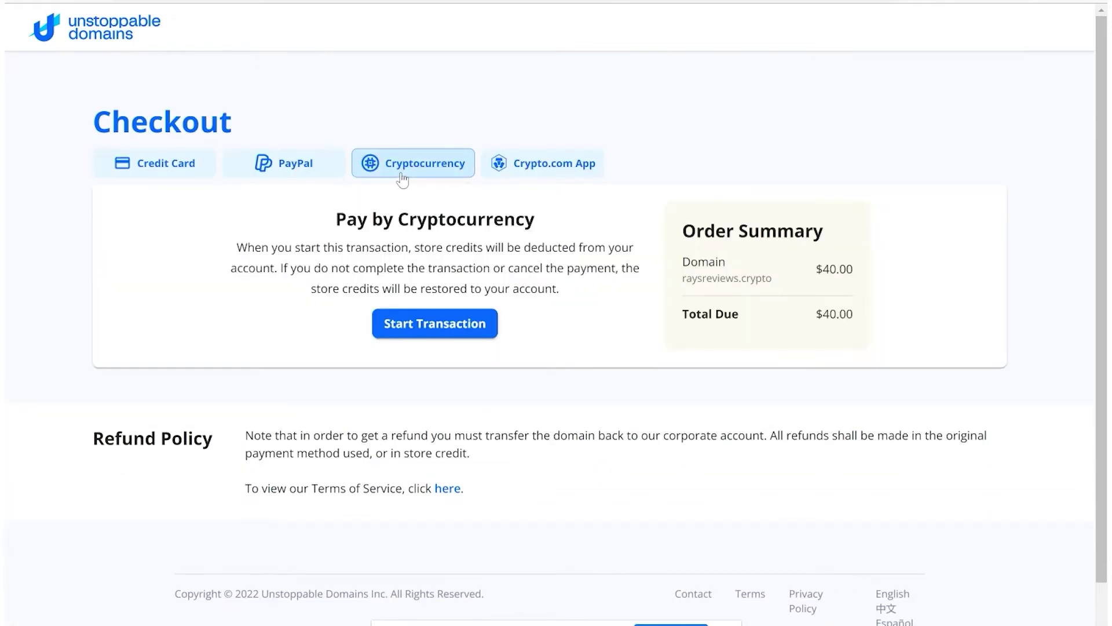
pyautogui.click(430, 334)
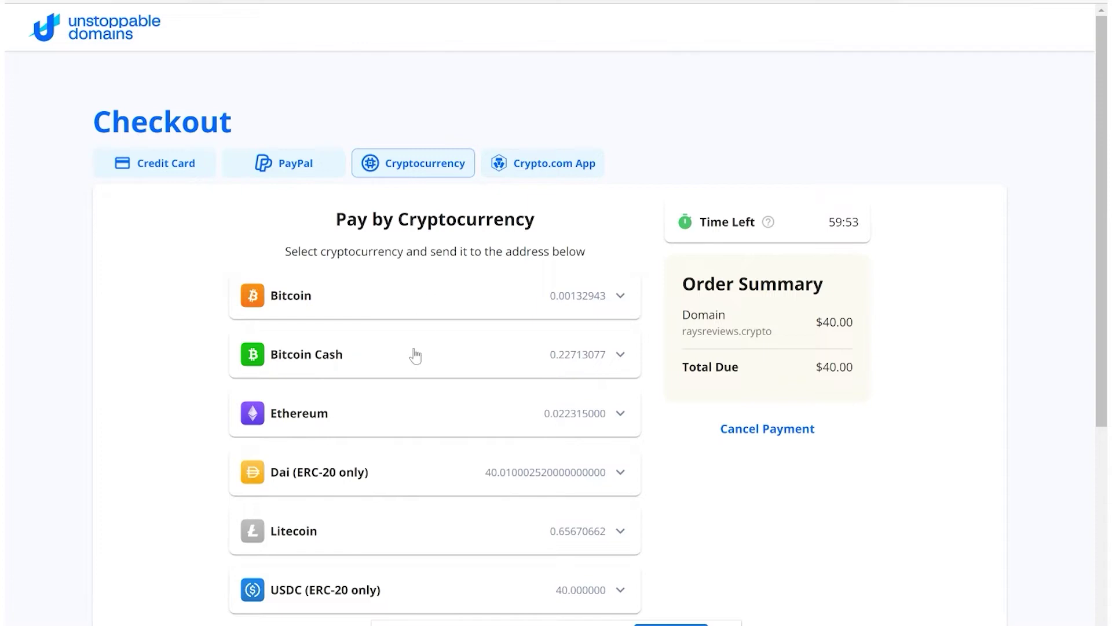
pyautogui.scroll(-3, 380, 472)
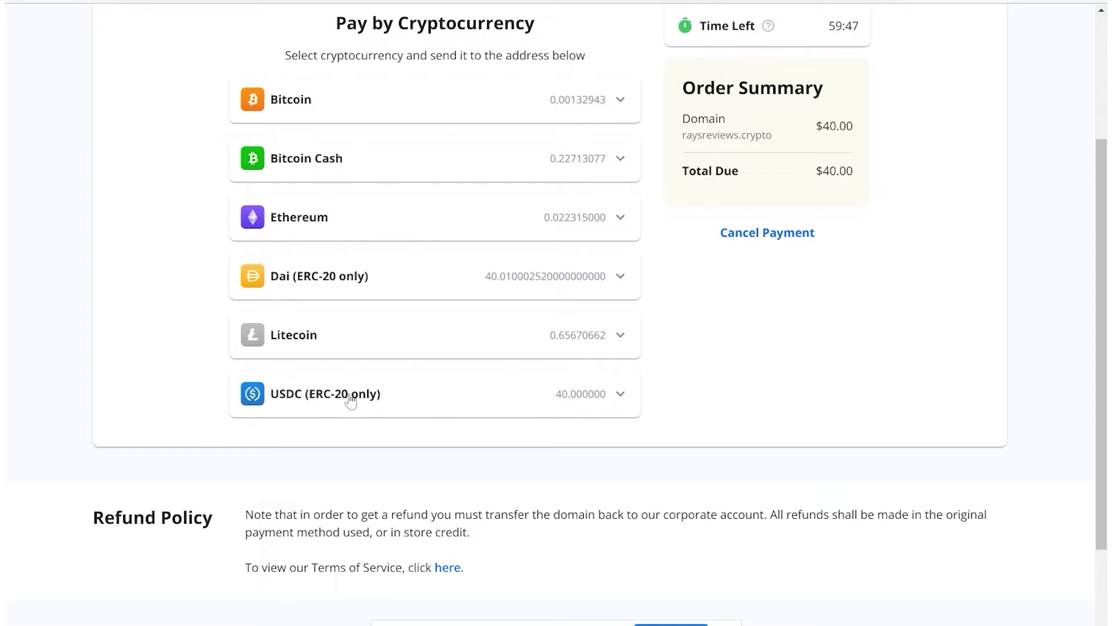
pyautogui.scroll(2, 351, 400)
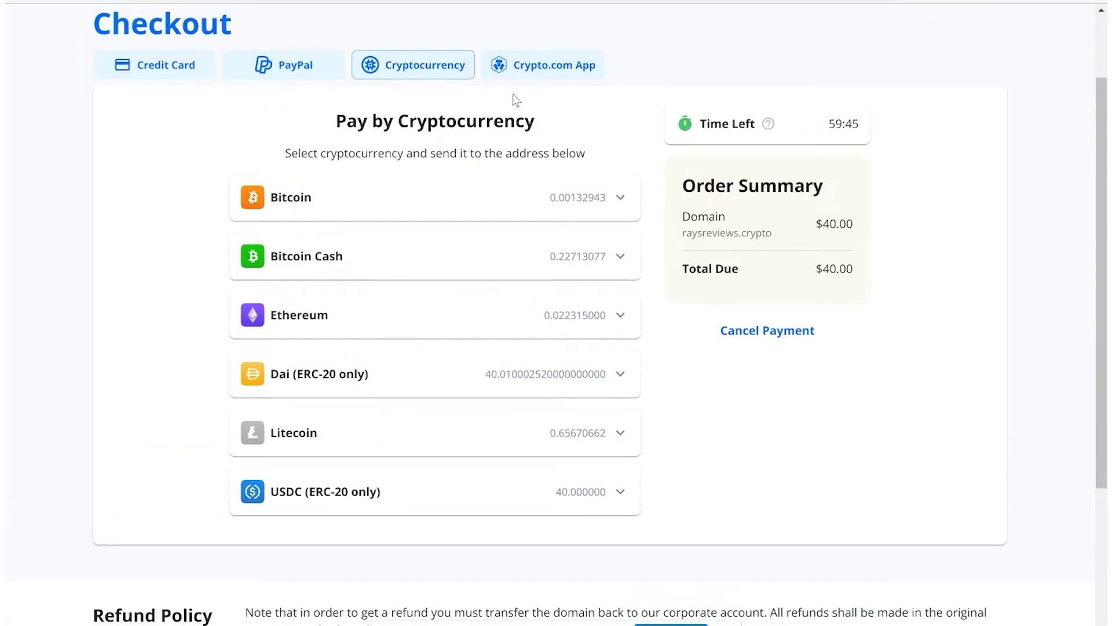
# Switch to the Crypto.com App payment method, view its Crypto.com Pay QR checkout and go back out of it.
pyautogui.click(535, 69)
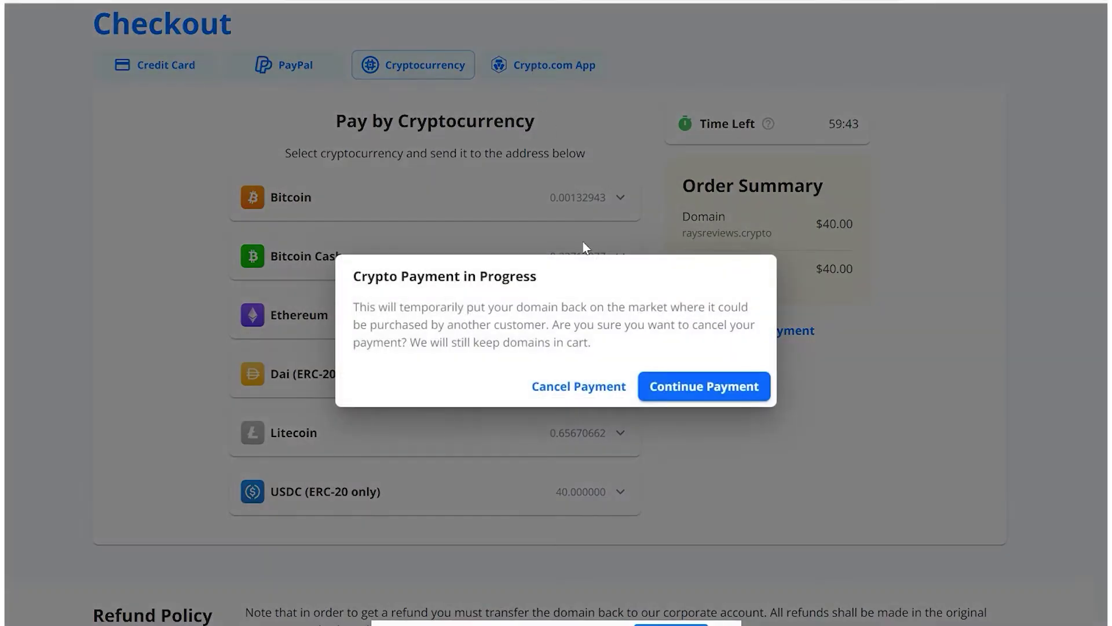
pyautogui.click(658, 385)
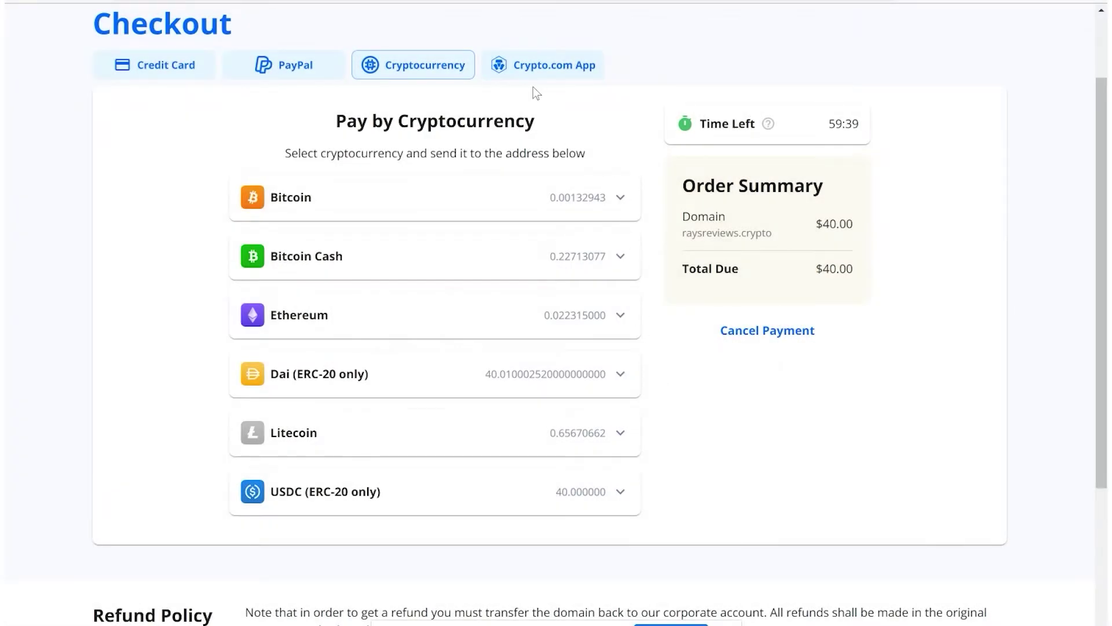
pyautogui.click(545, 76)
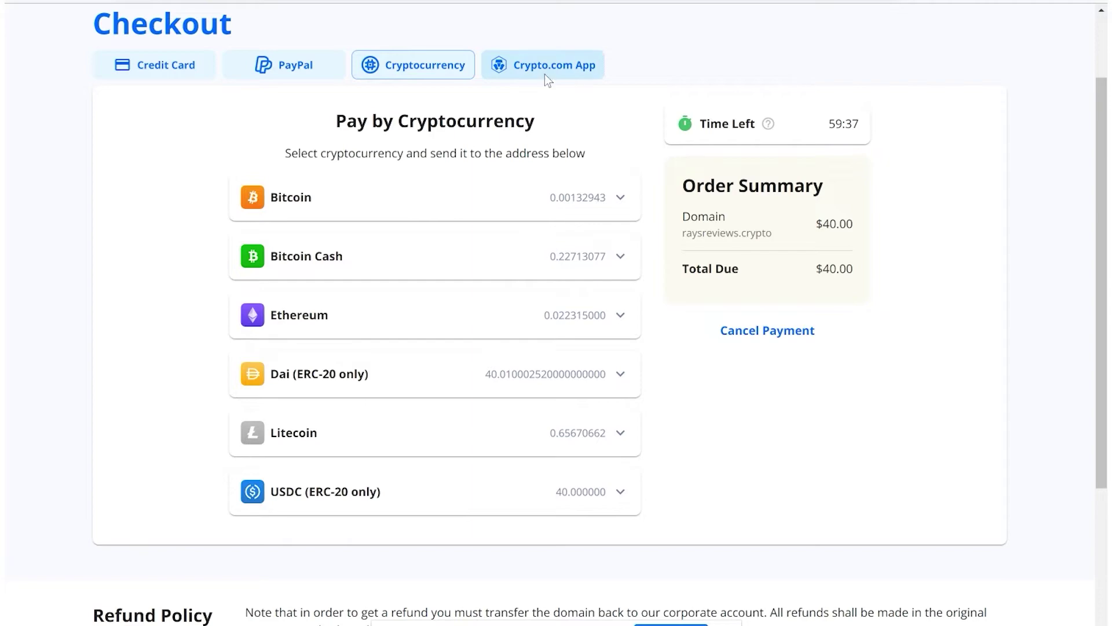
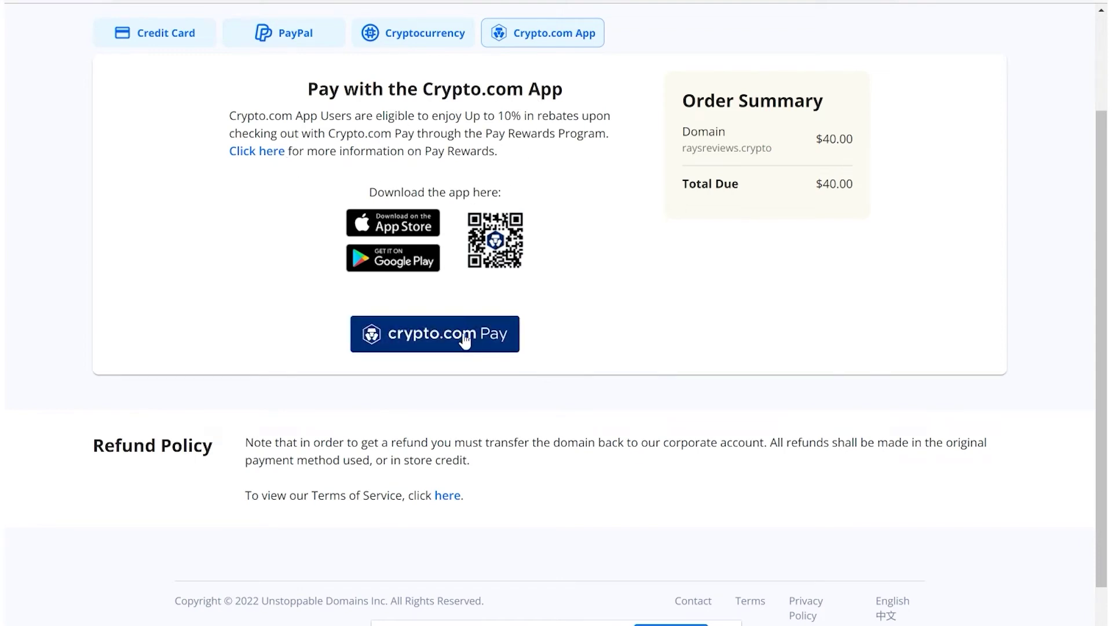
pyautogui.click(464, 340)
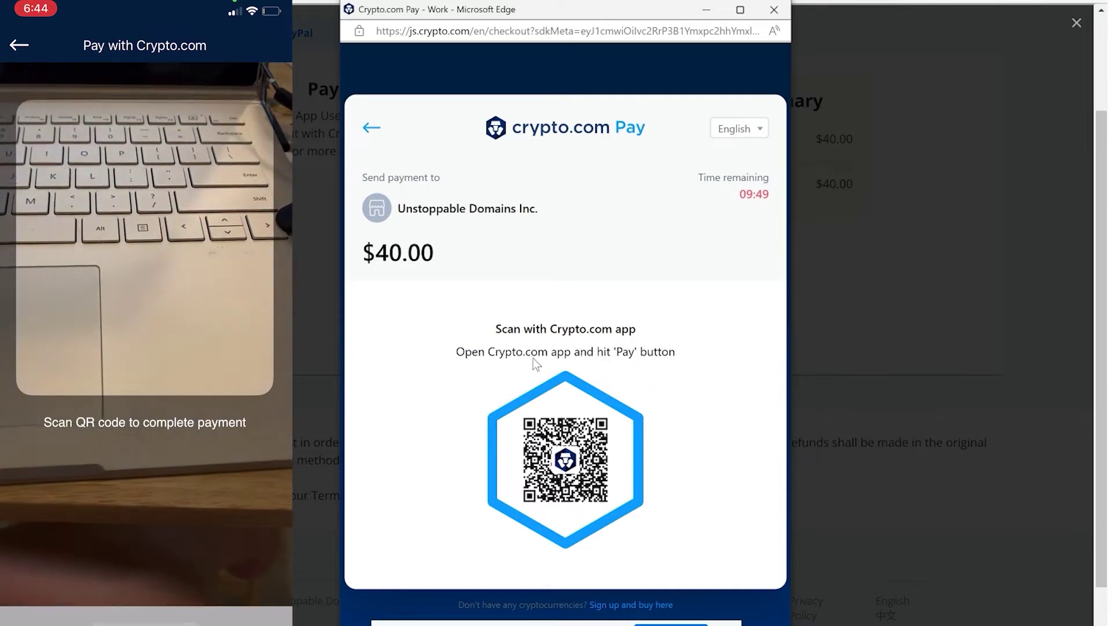
pyautogui.click(371, 129)
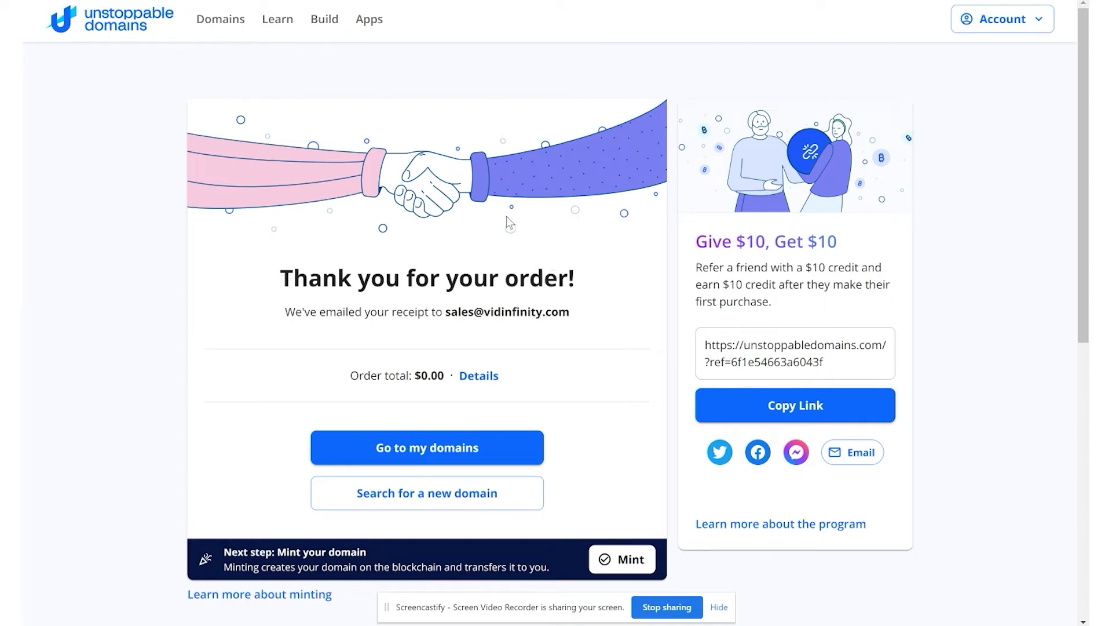
# Open the list of owned domains and start the free mint of raysreviews.crypto using Coinbase Wallet.
pyautogui.click(467, 456)
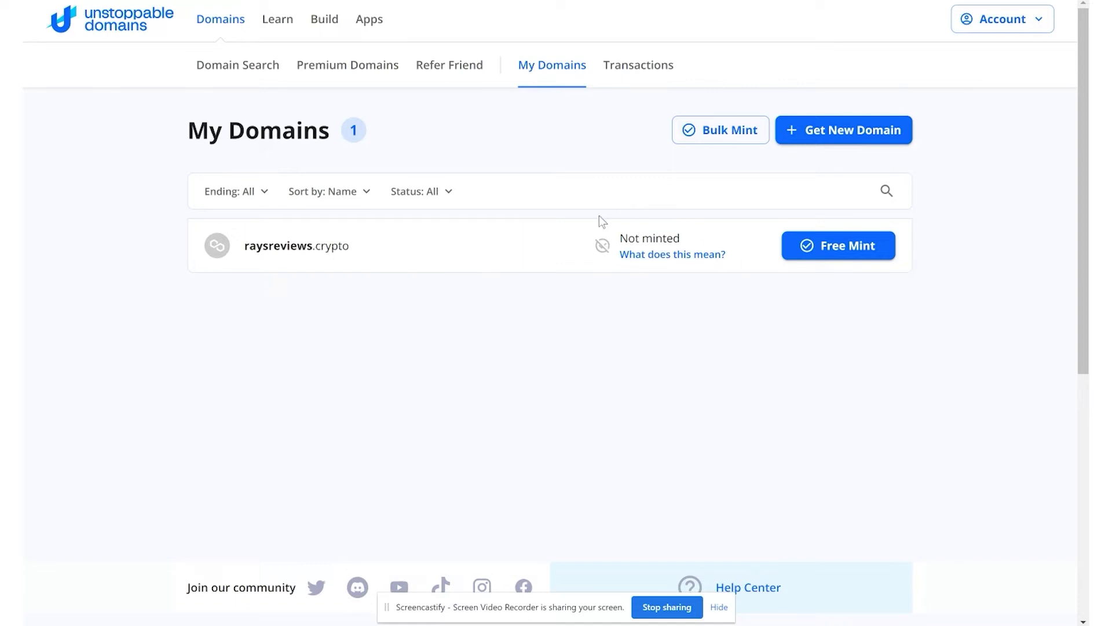
pyautogui.click(655, 261)
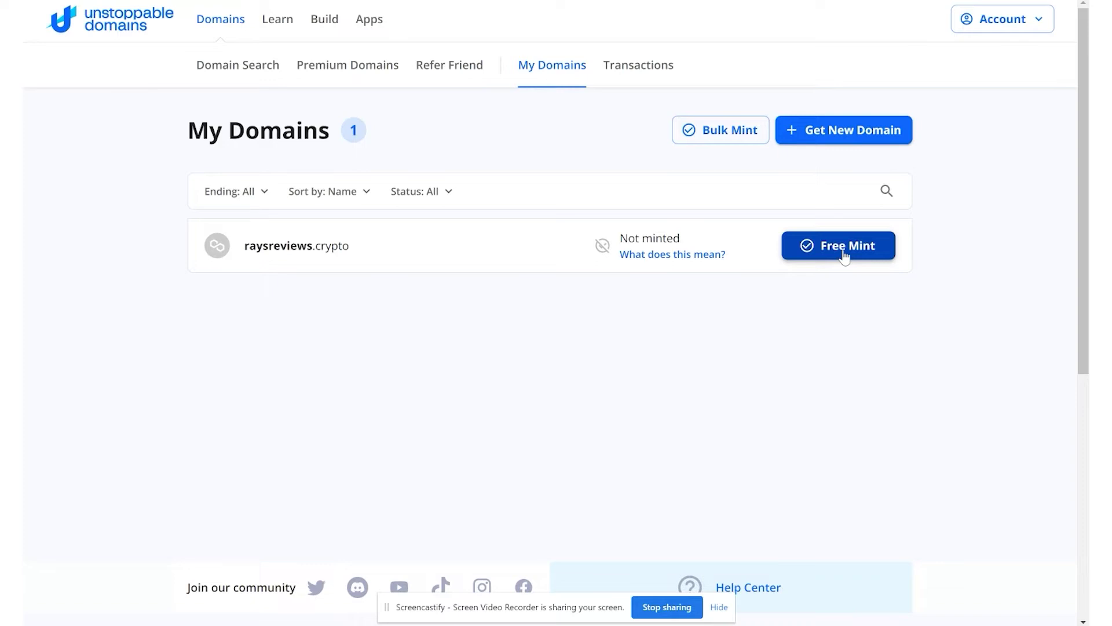
pyautogui.click(845, 255)
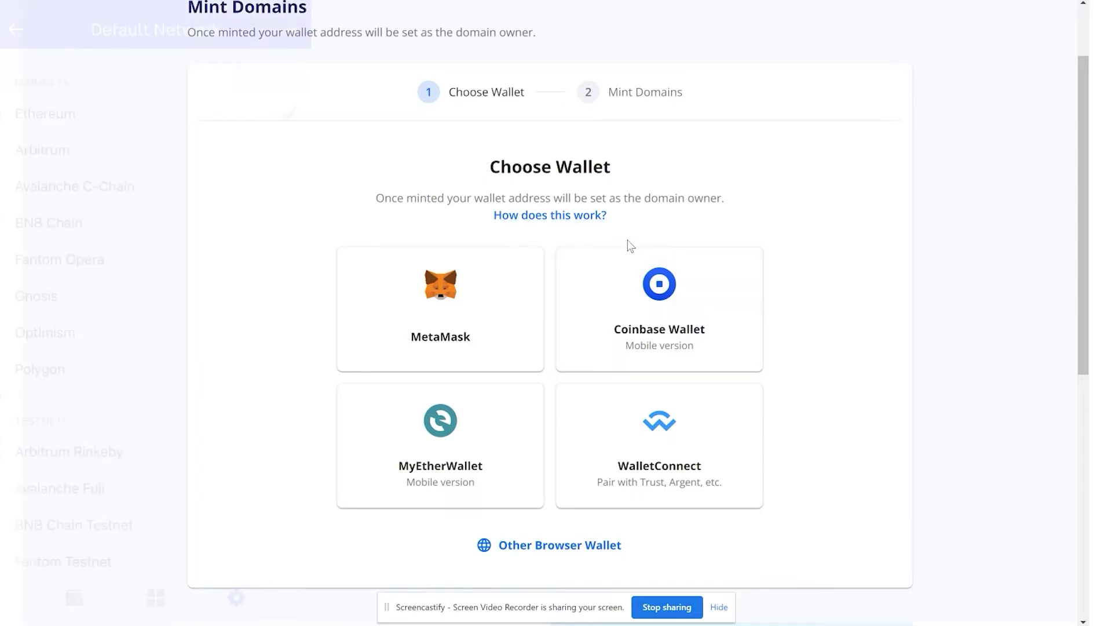
pyautogui.click(663, 312)
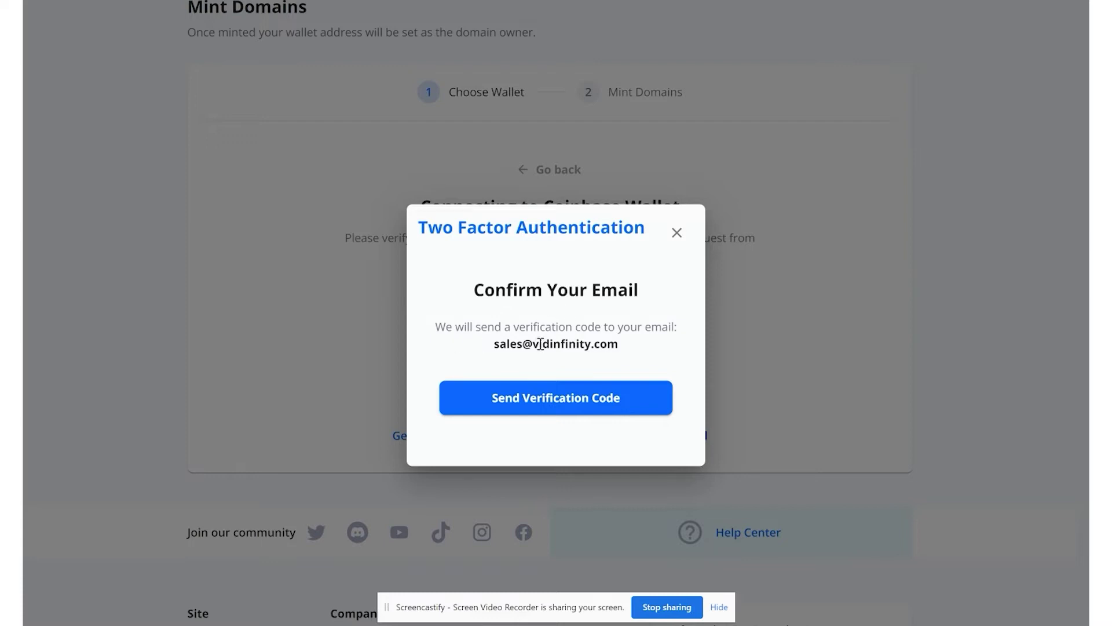
# Request the email verification code and paste it to approve connecting the Coinbase Wallet.
pyautogui.click(586, 406)
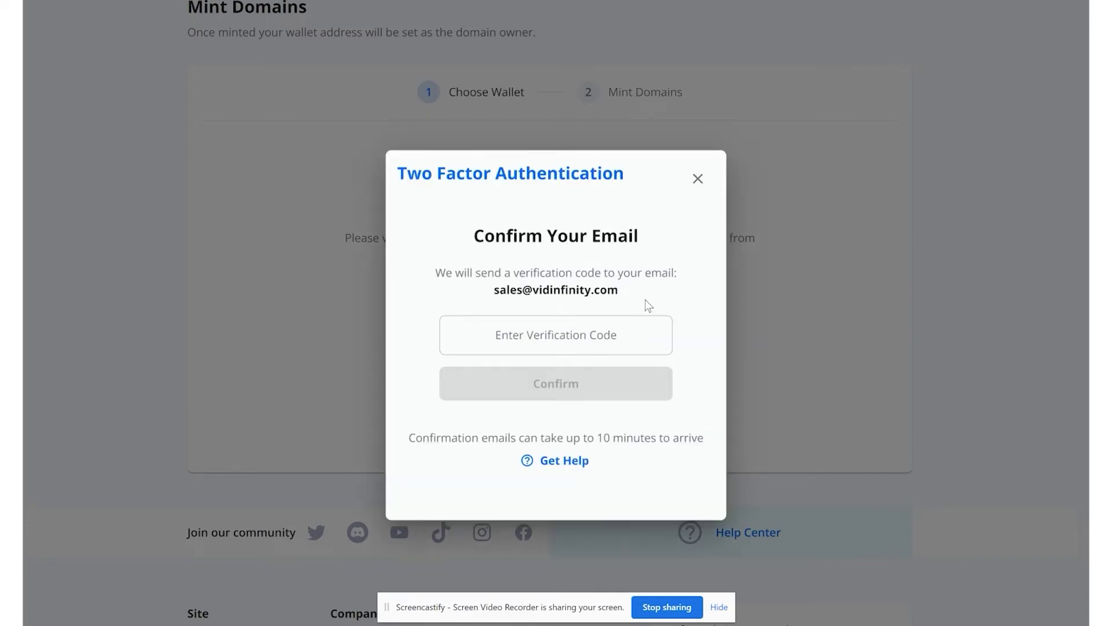
pyautogui.rightClick(537, 338)
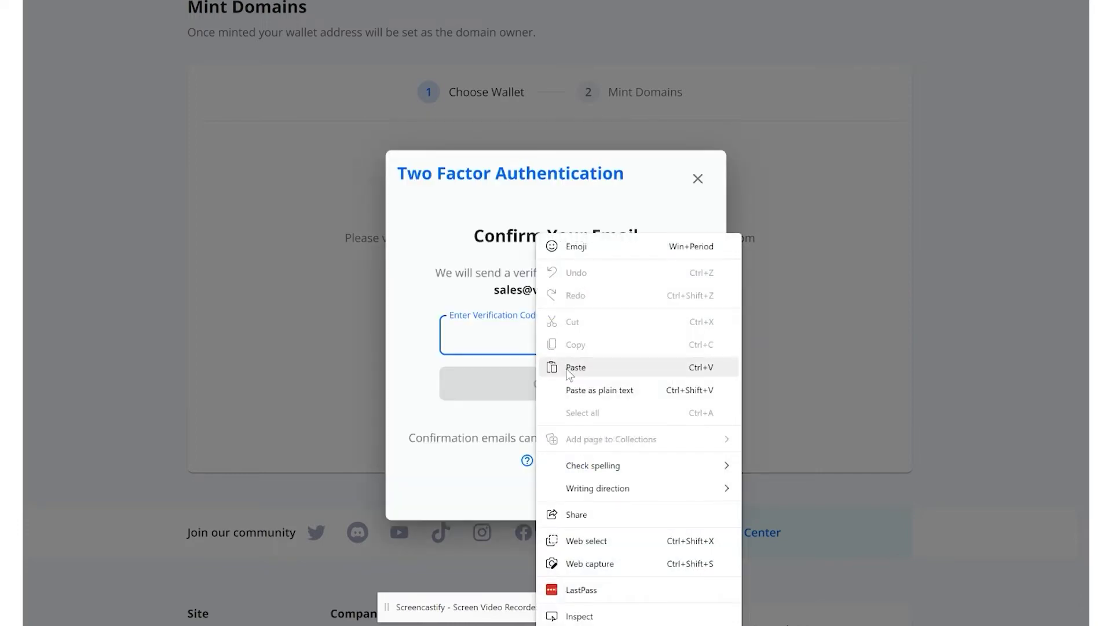
pyautogui.click(575, 367)
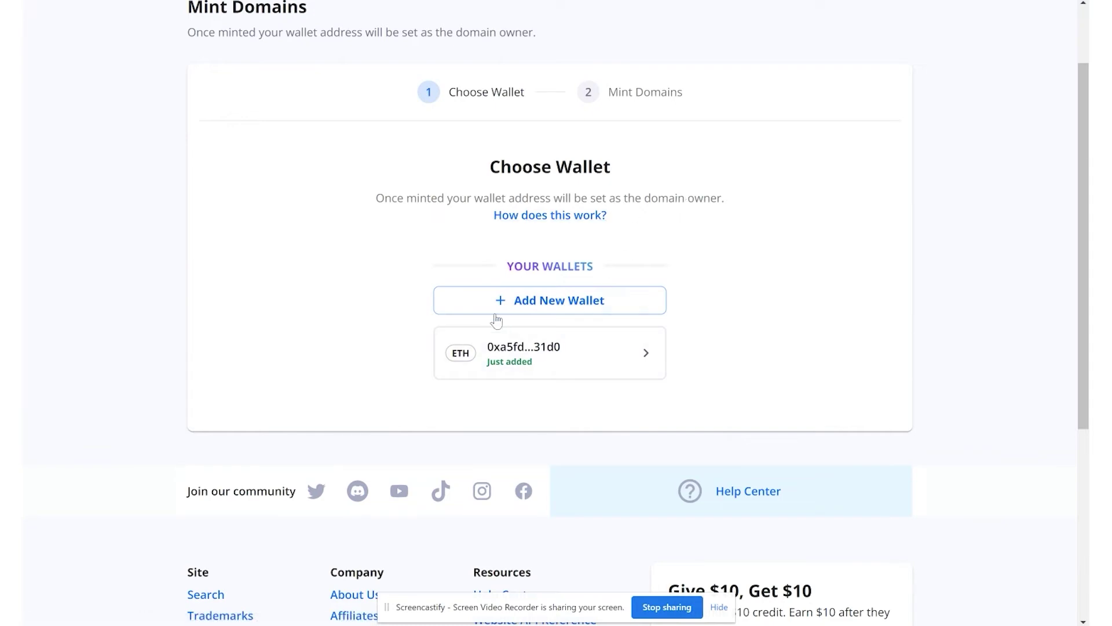
# Choose the newly added ETH wallet as the owner of raysreviews.crypto, acknowledge the assignment and confirm the mint.
pyautogui.scroll(-3, 715, 288)
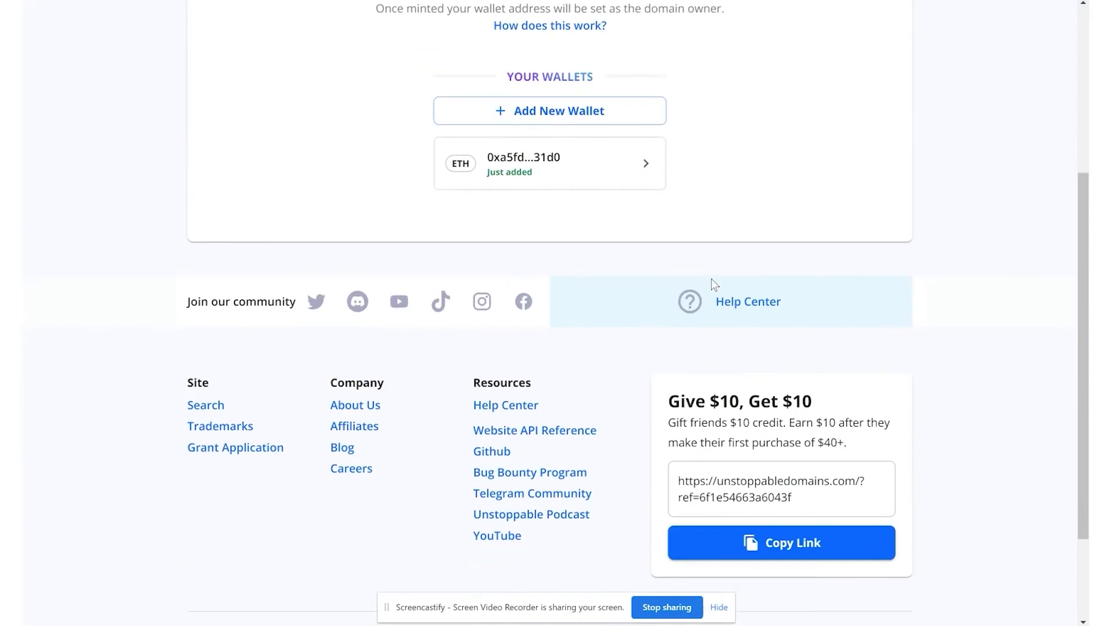
pyautogui.scroll(3, 705, 269)
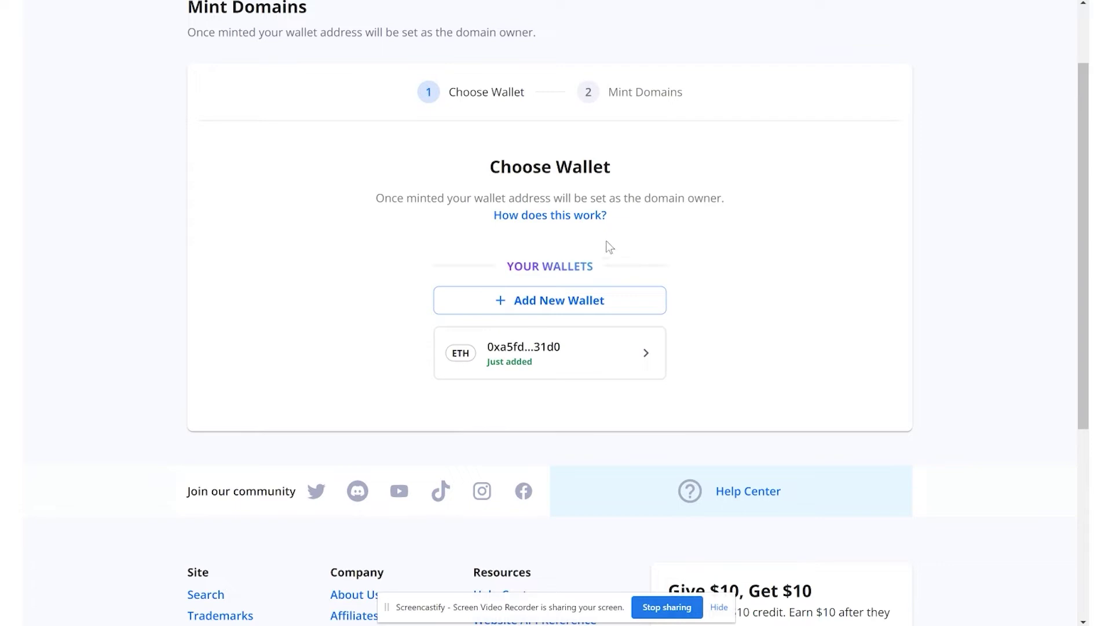
pyautogui.click(531, 360)
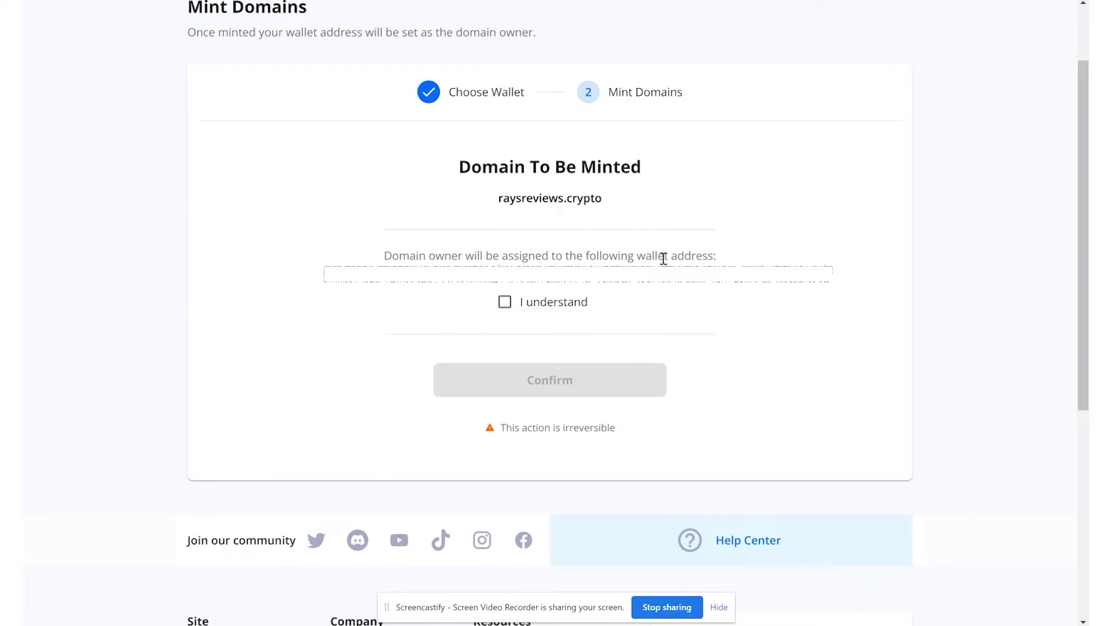
pyautogui.moveTo(410, 256); pyautogui.dragTo(717, 256)
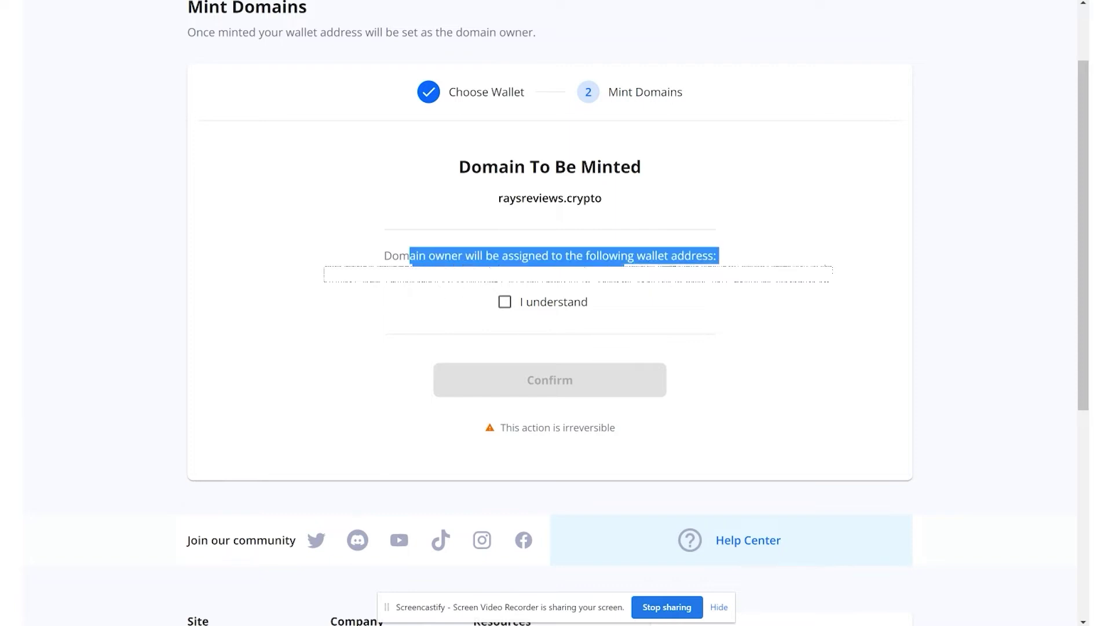
pyautogui.click(505, 301)
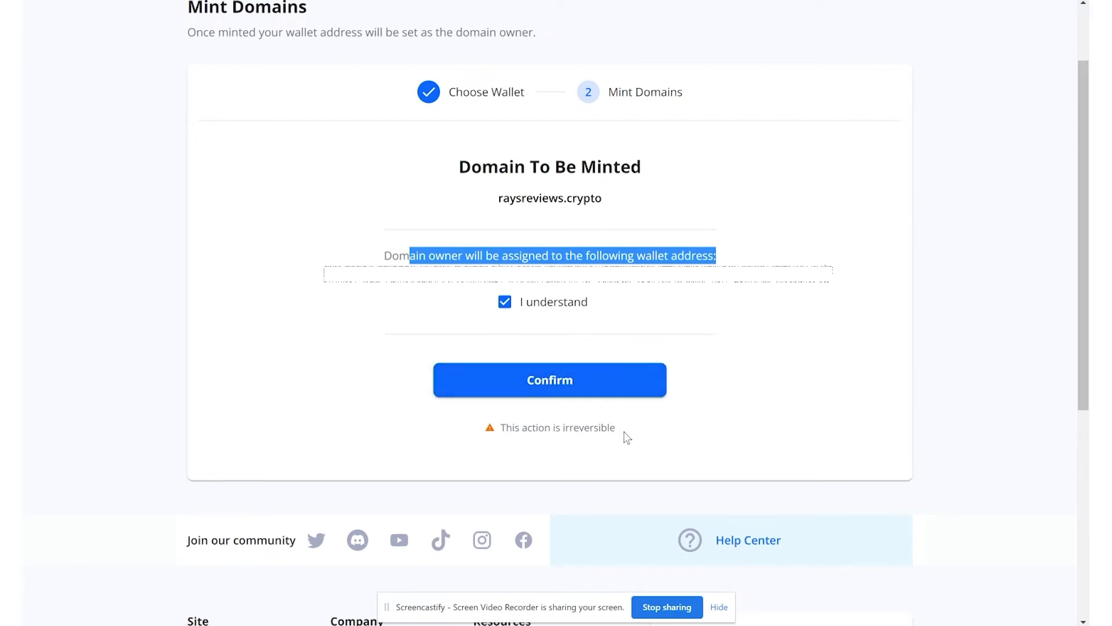
pyautogui.click(570, 387)
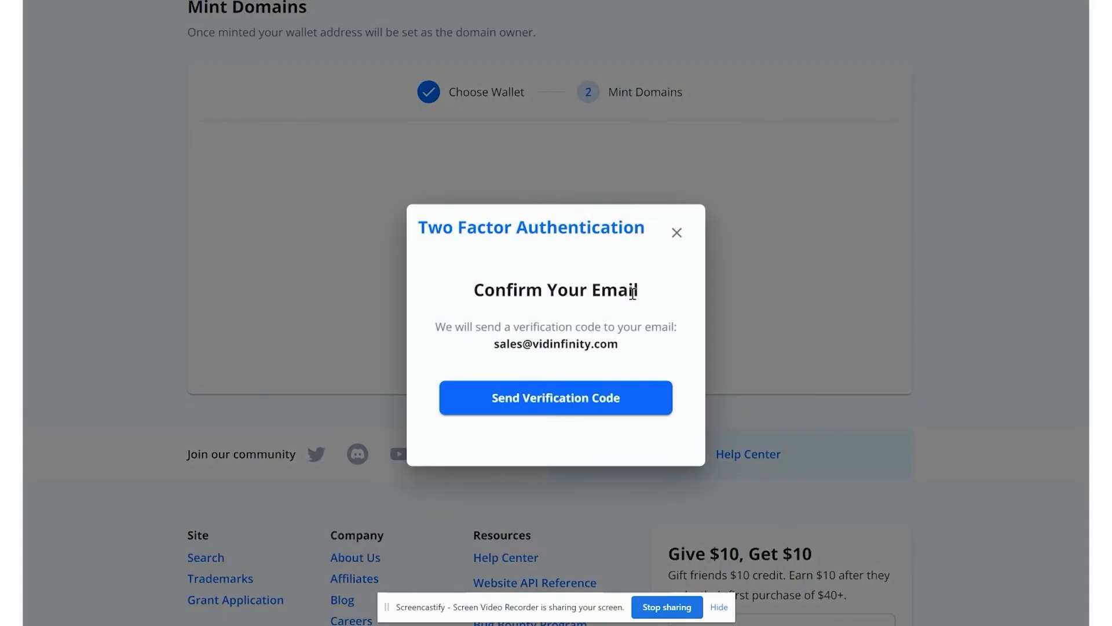
# Authorize the mint by requesting and pasting a new email verification code, and open the minting progress tracker.
pyautogui.click(578, 405)
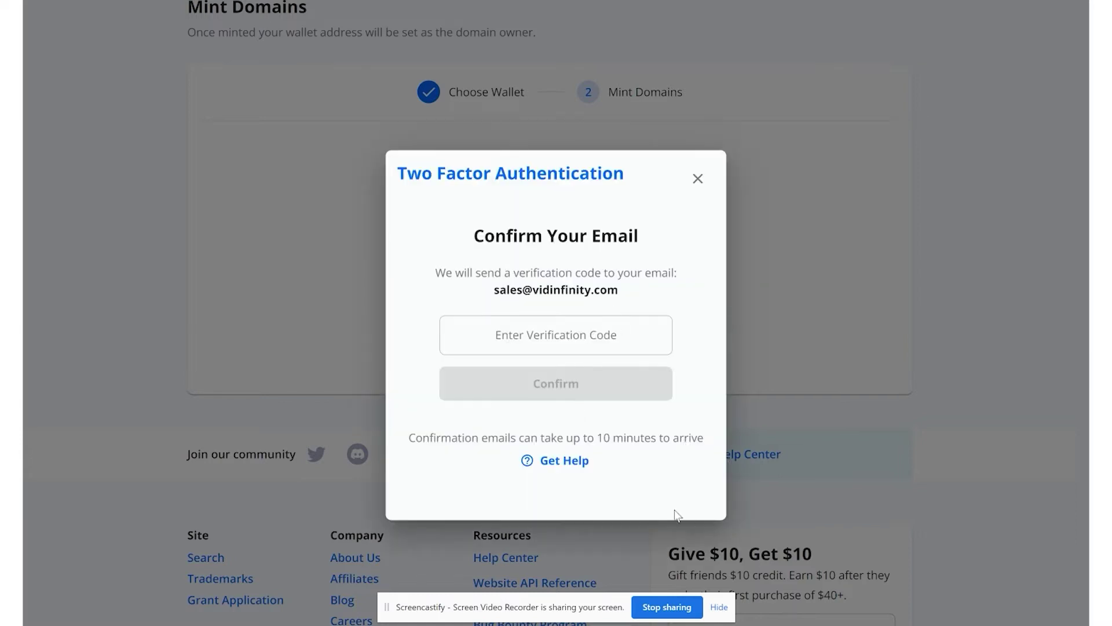
pyautogui.click(566, 338)
pyautogui.rightClick(566, 338)
pyautogui.click(627, 372)
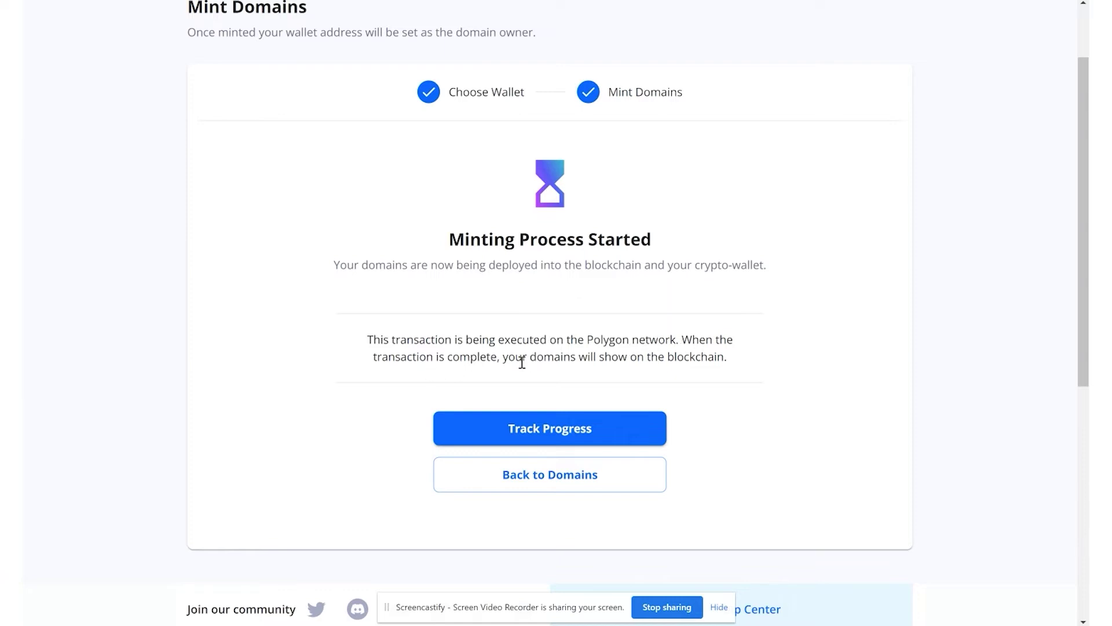
pyautogui.click(585, 428)
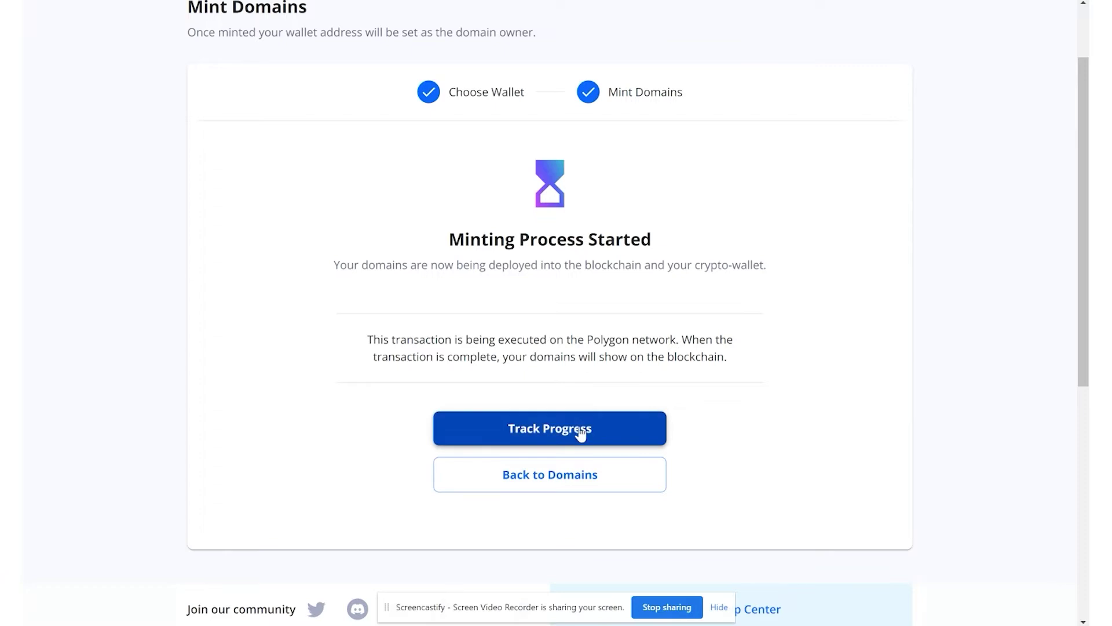
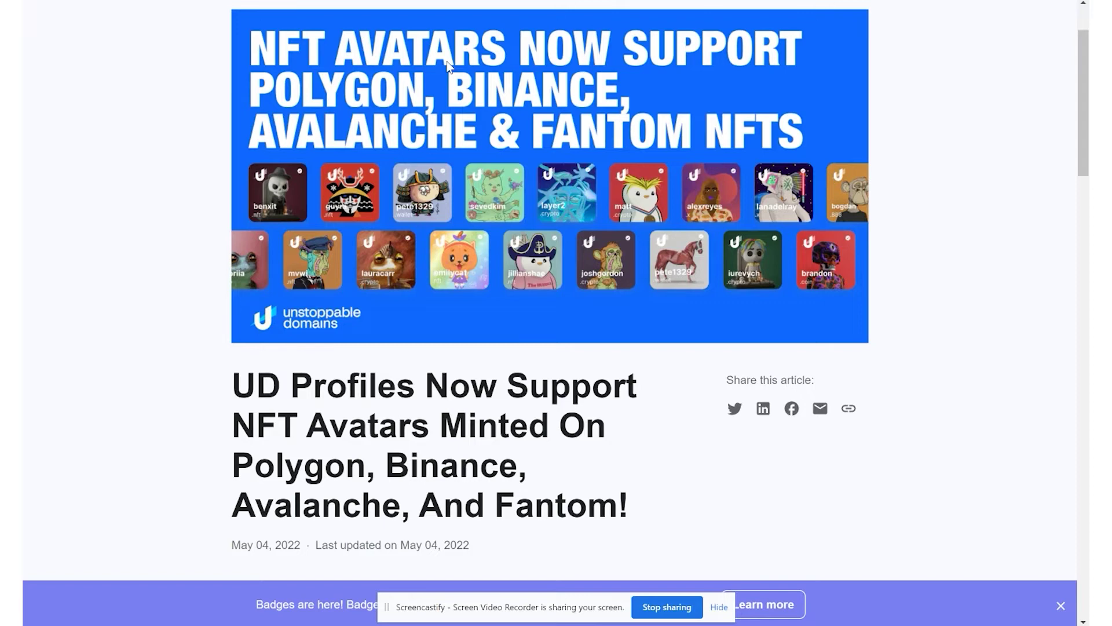
# Read the article about UD Profiles supporting NFT avatars minted on Polygon, Binance, Avalanche and Fantom.
pyautogui.scroll(-3, 176, 264)
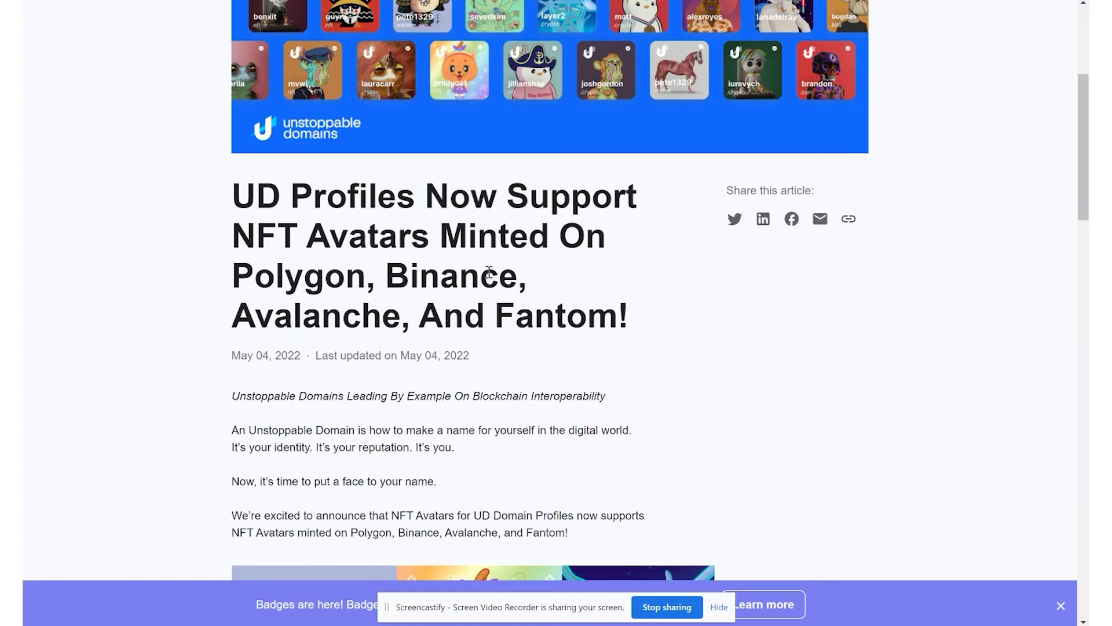
pyautogui.scroll(-5, 494, 253)
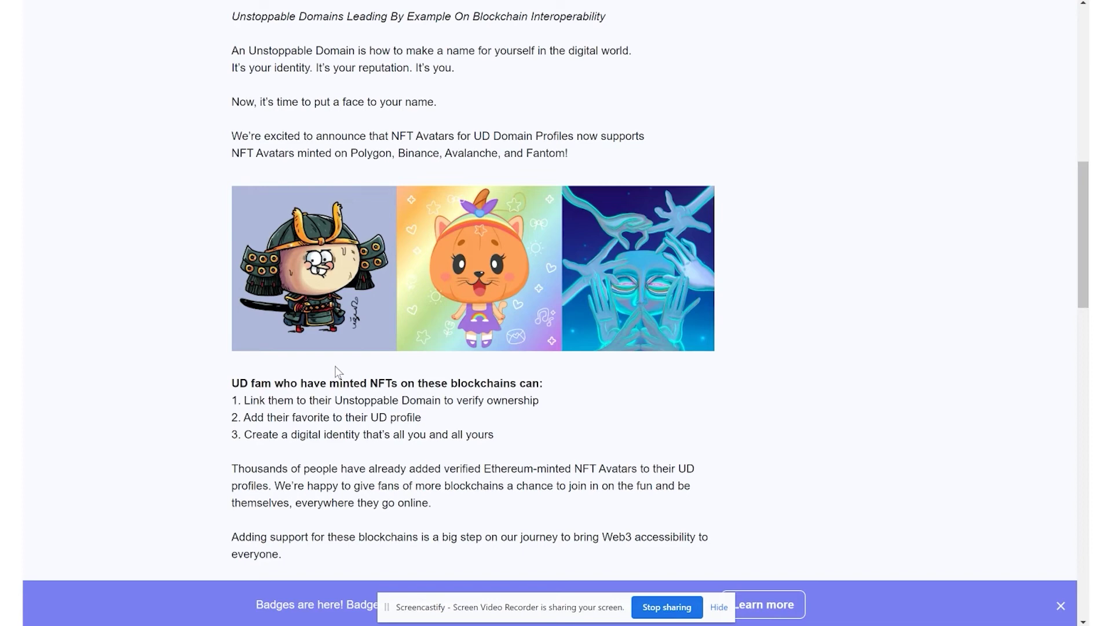
# Read the rest of the NFT avatar article, down to the embedded video on setting up an NFT avatar.
pyautogui.scroll(-8, 519, 206)
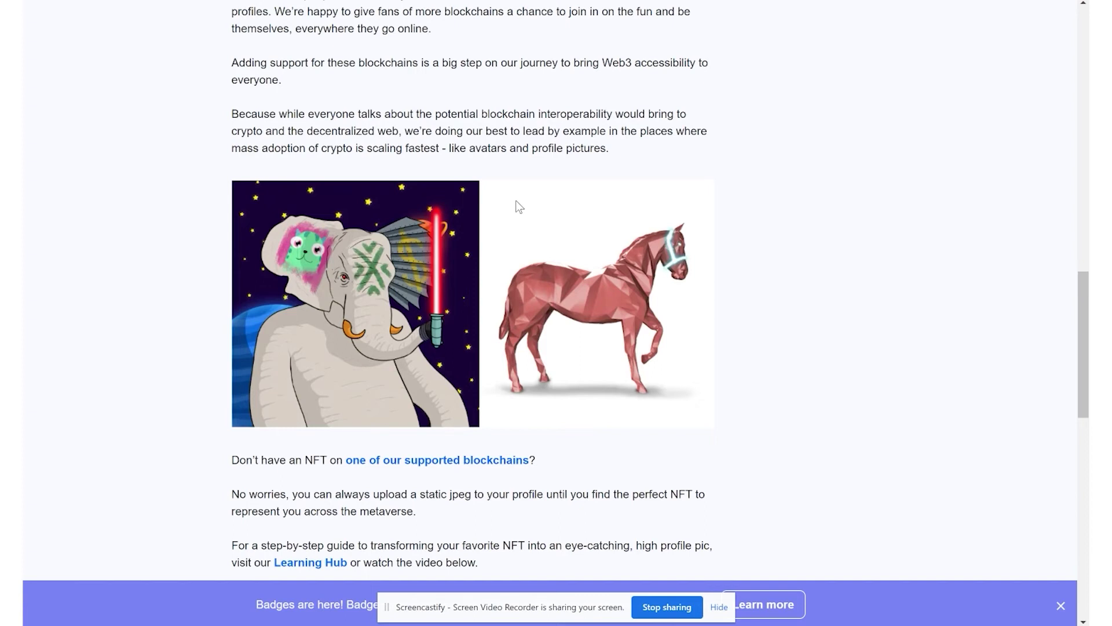
pyautogui.scroll(-5, 533, 277)
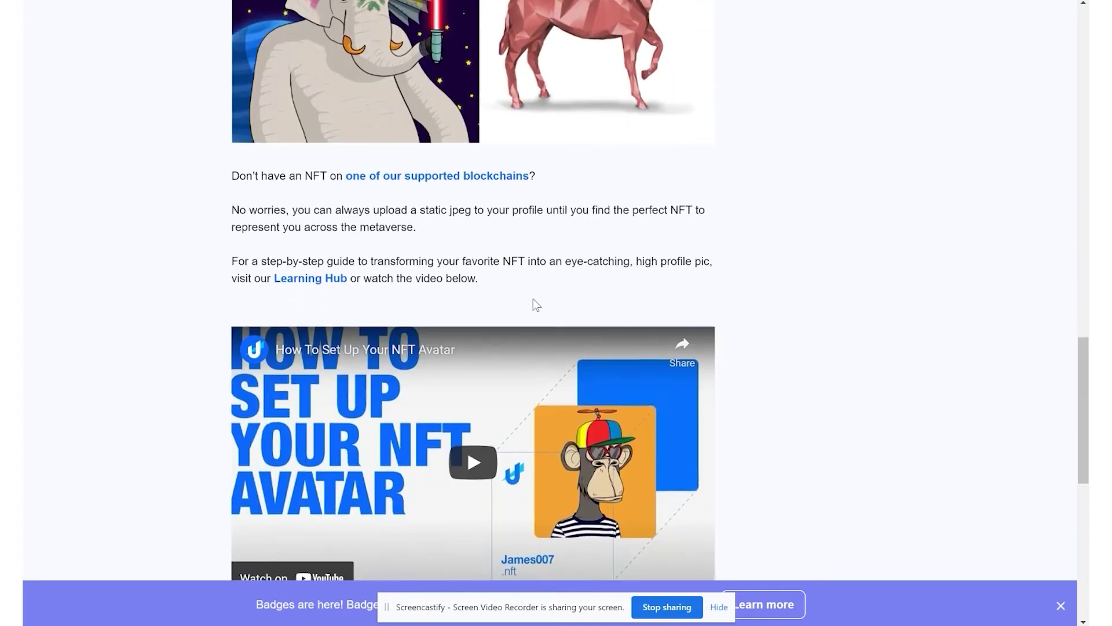
pyautogui.scroll(-2, 533, 299)
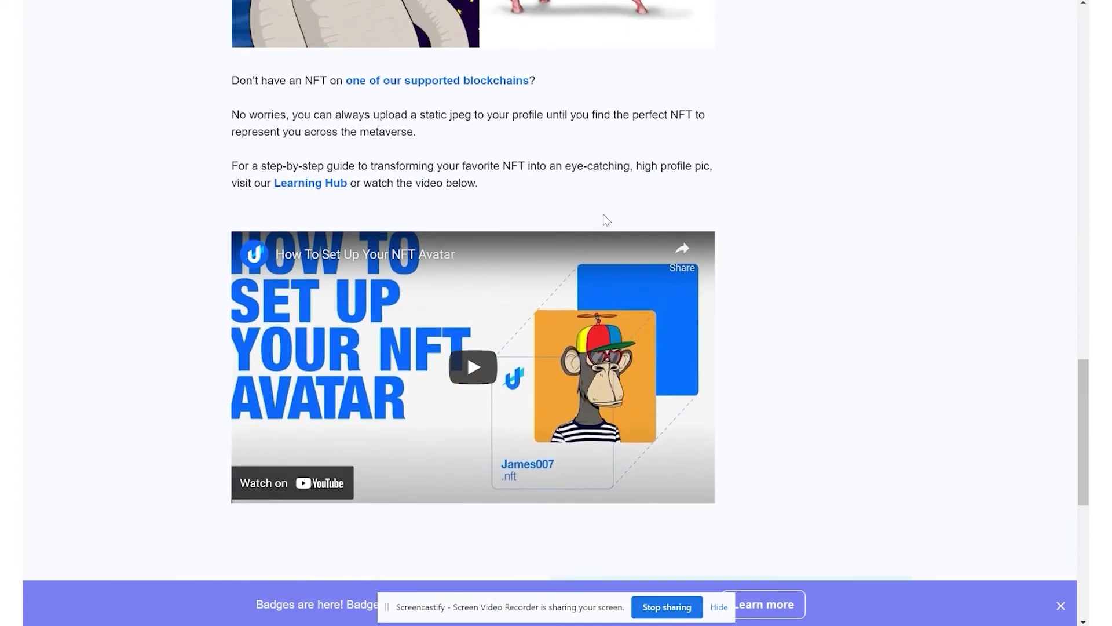
pyautogui.scroll(-3, 616, 206)
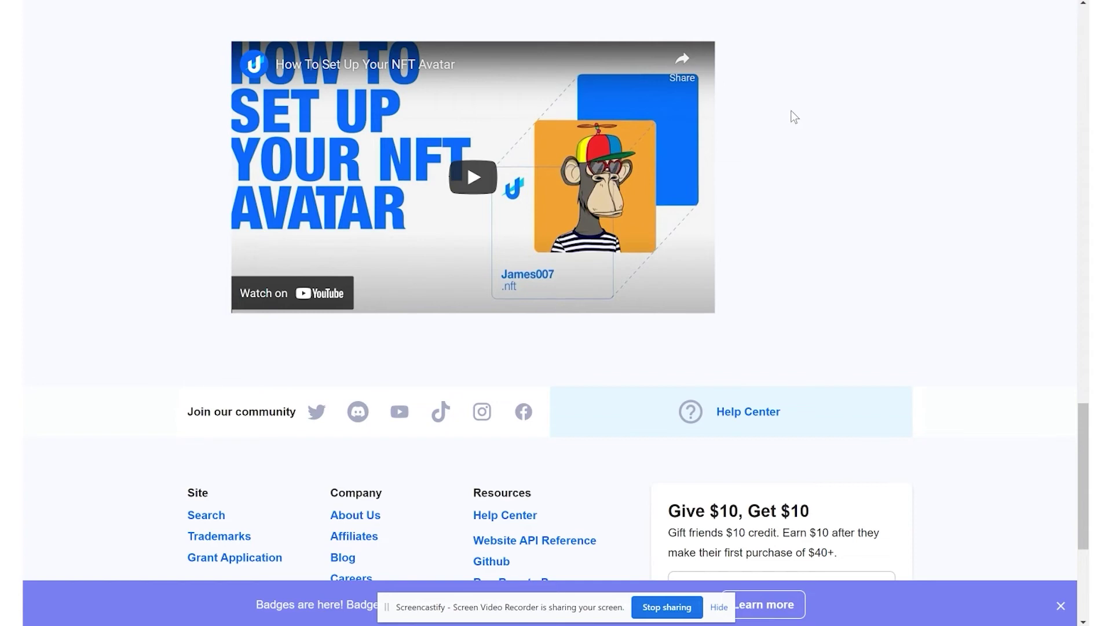
# Return to My Domains, open the management page of raysreviews.crypto and view the options for adding a profile avatar.
pyautogui.hotkey('alt', 'Left')
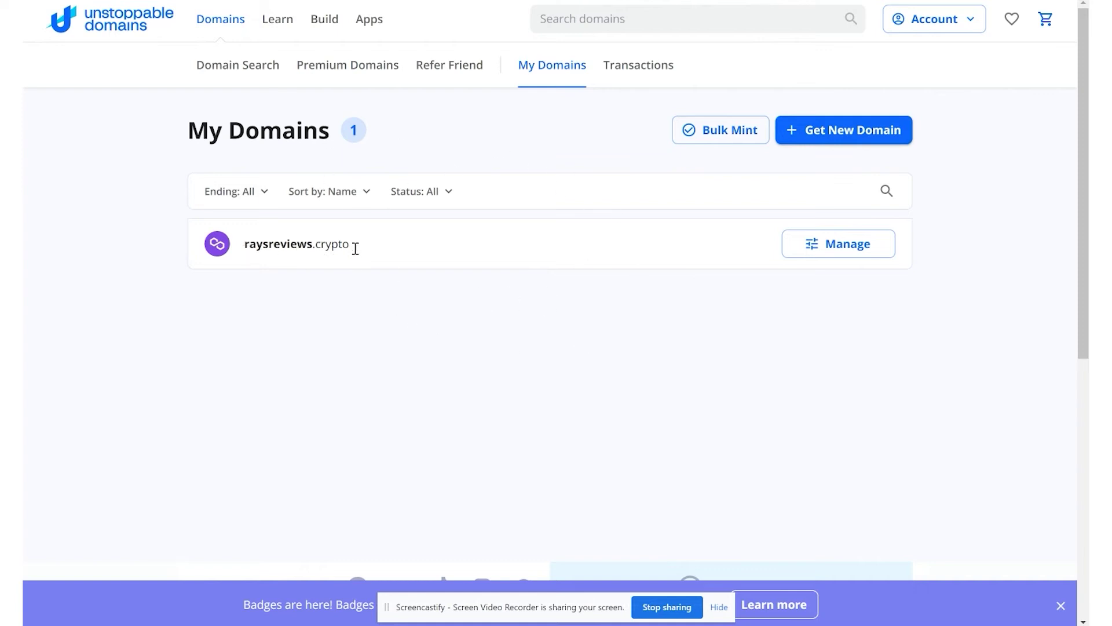
pyautogui.click(861, 249)
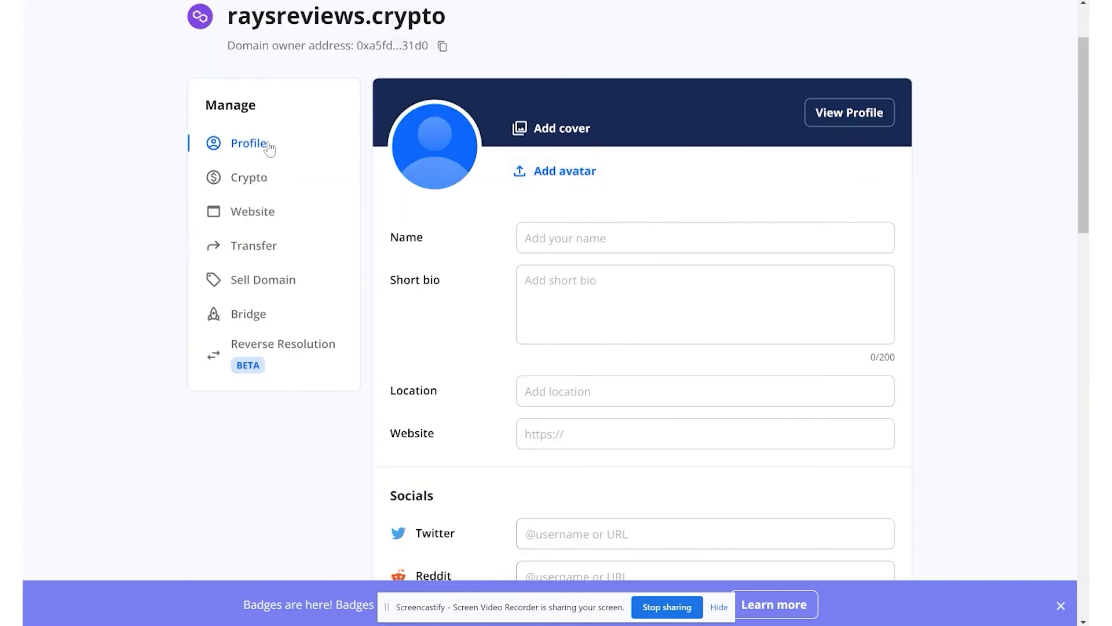
pyautogui.click(568, 172)
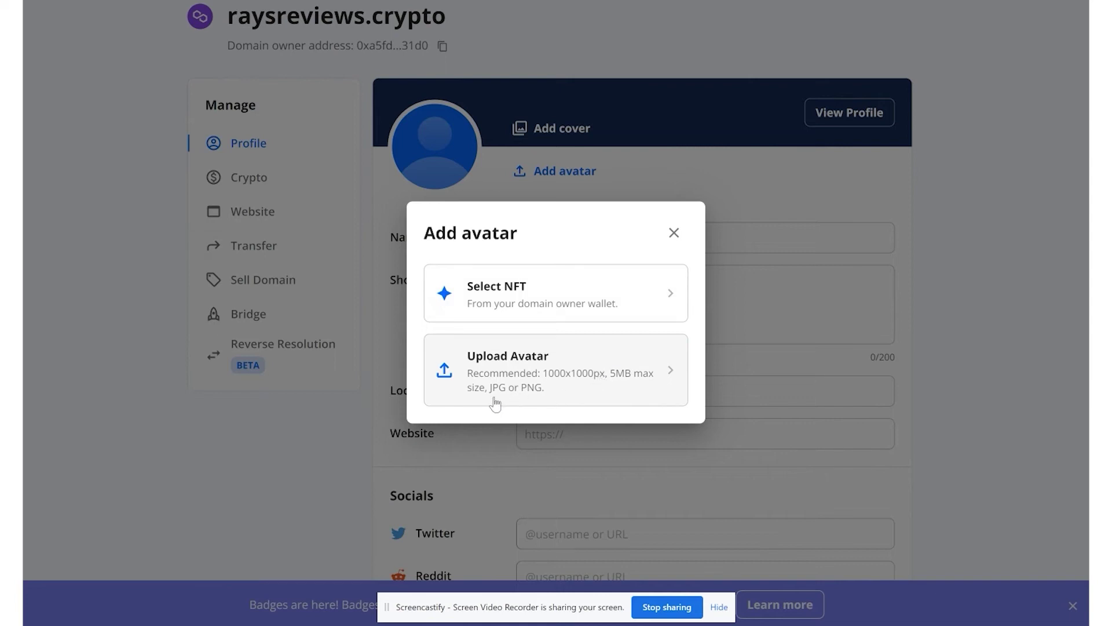
pyautogui.click(672, 231)
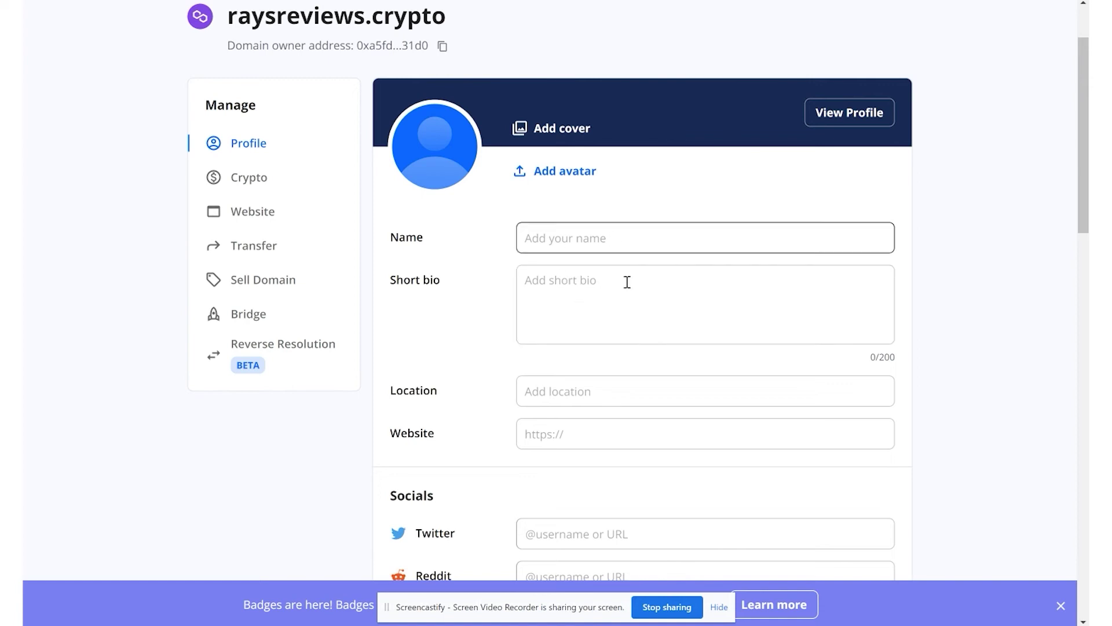
# Review the domain profile form, from name, bio, location and website to socials, badges and profile metadata.
pyautogui.scroll(-2, 630, 297)
pyautogui.click(596, 300)
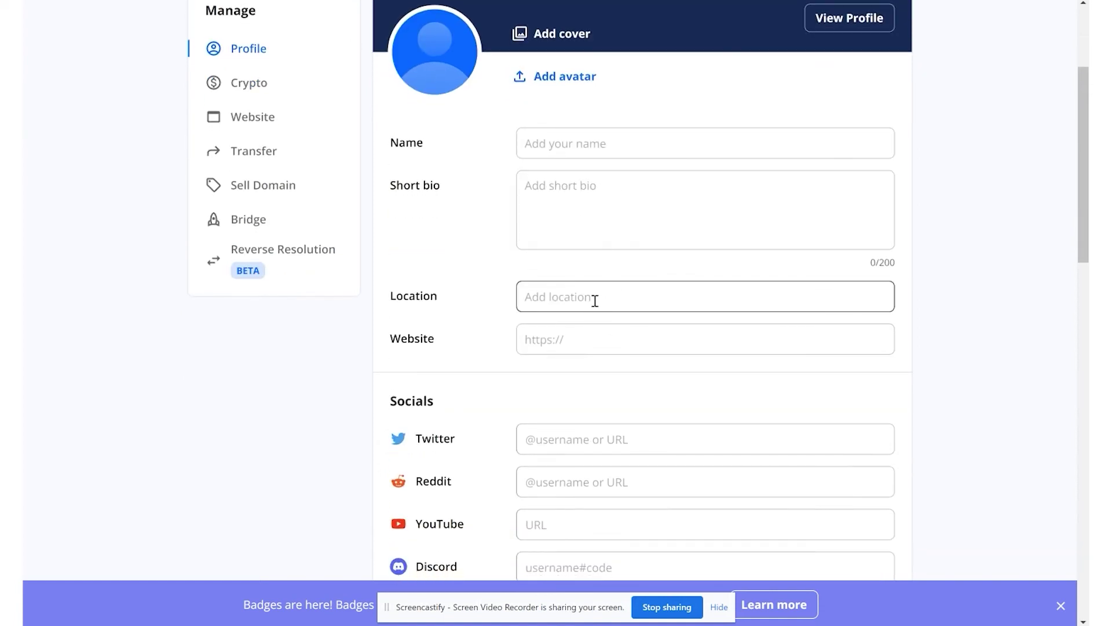
pyautogui.click(626, 333)
pyautogui.scroll(-2, 628, 325)
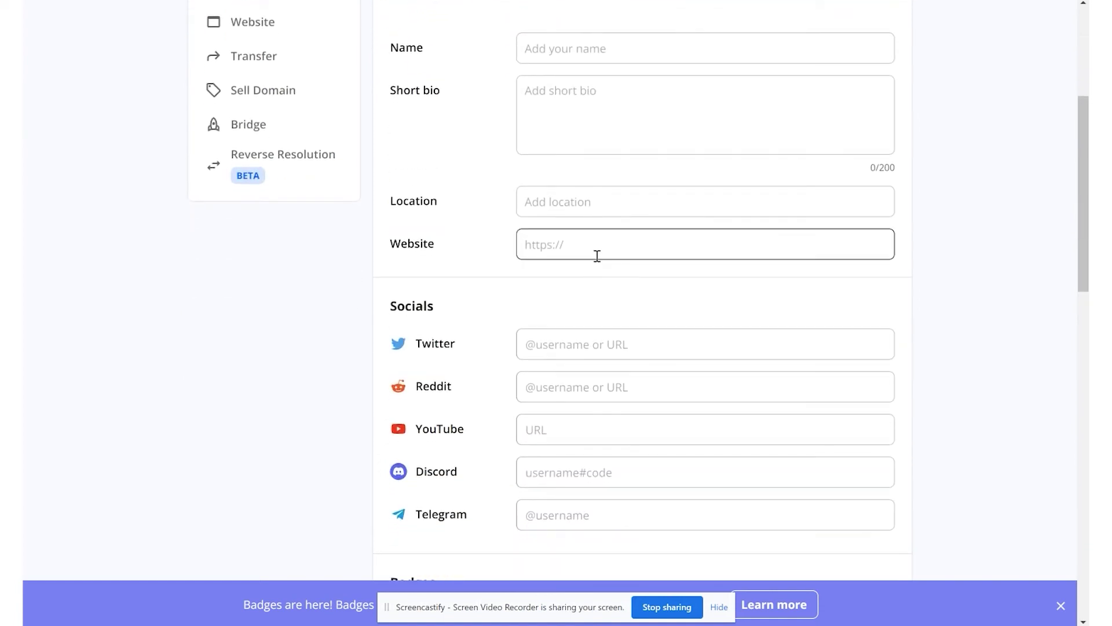
pyautogui.click(596, 283)
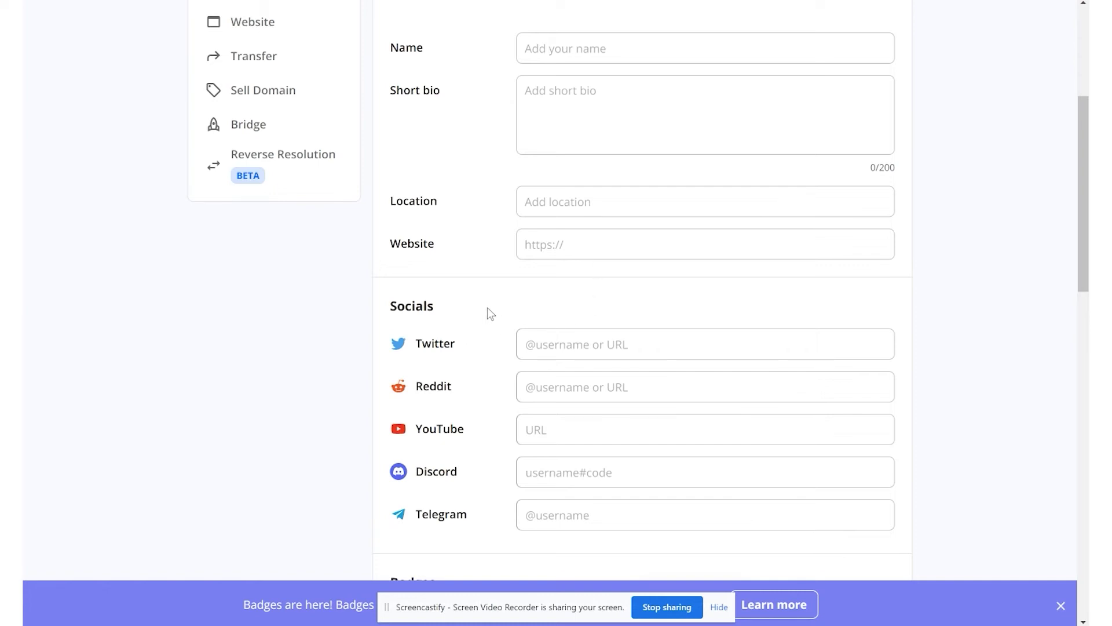
pyautogui.scroll(-5, 504, 464)
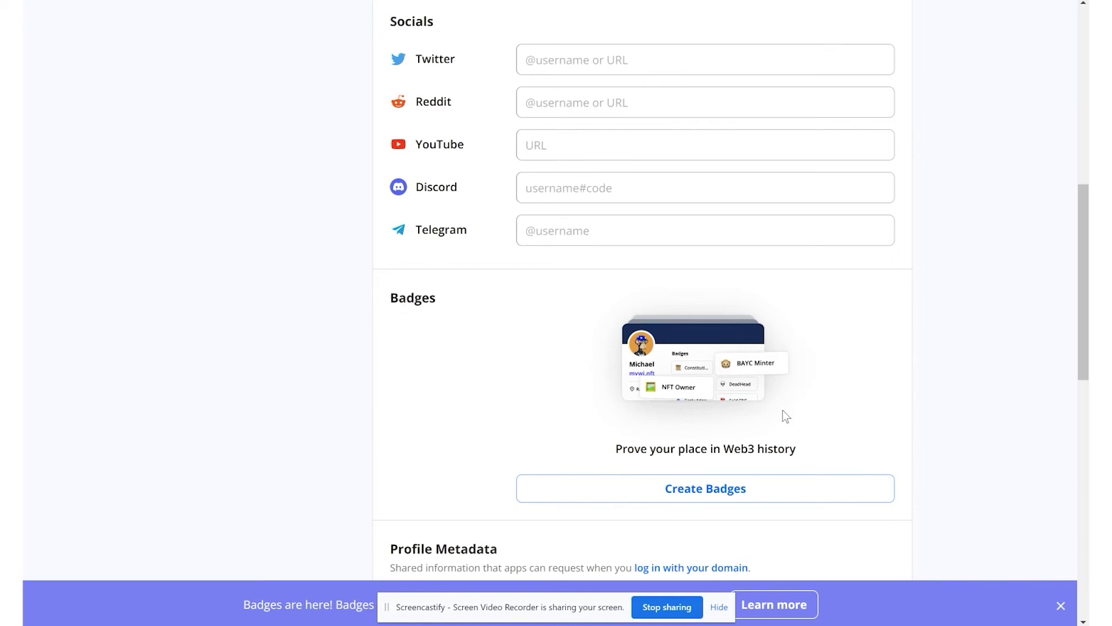
pyautogui.scroll(-3, 794, 394)
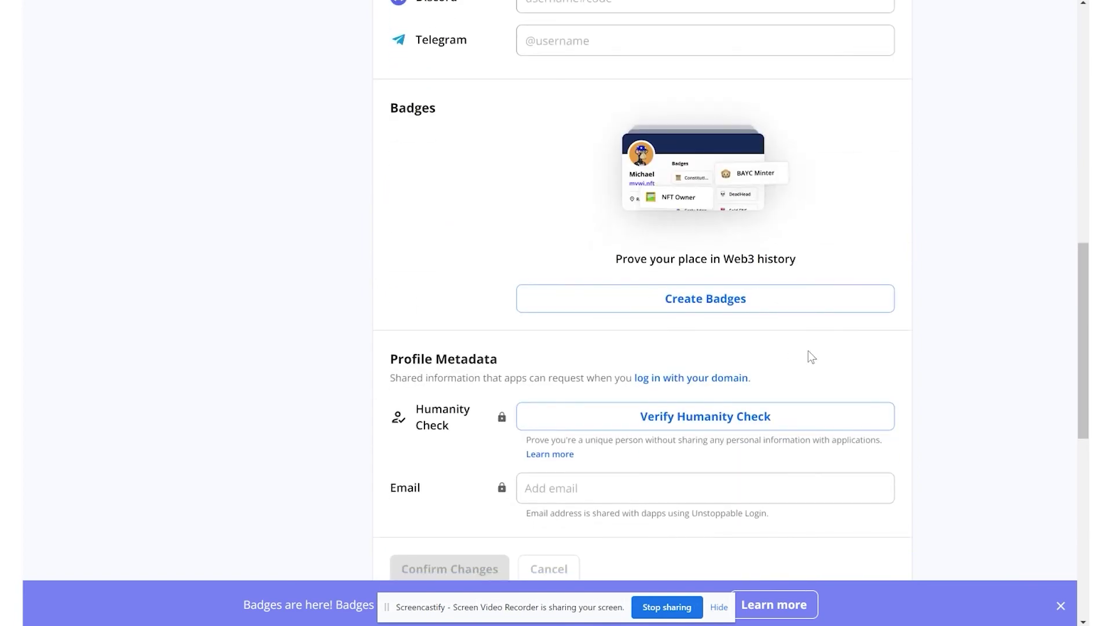
pyautogui.moveTo(1075, 330); pyautogui.dragTo(1082, 100)
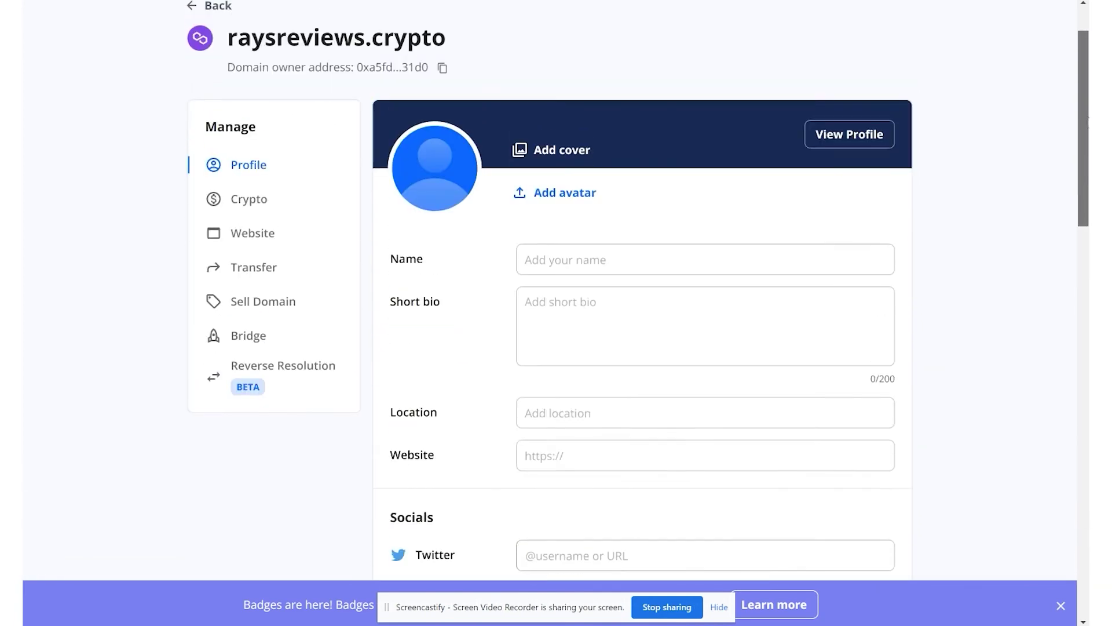
# Review the domain's cryptocurrency address settings and browse the list of currencies that can be added.
pyautogui.click(249, 203)
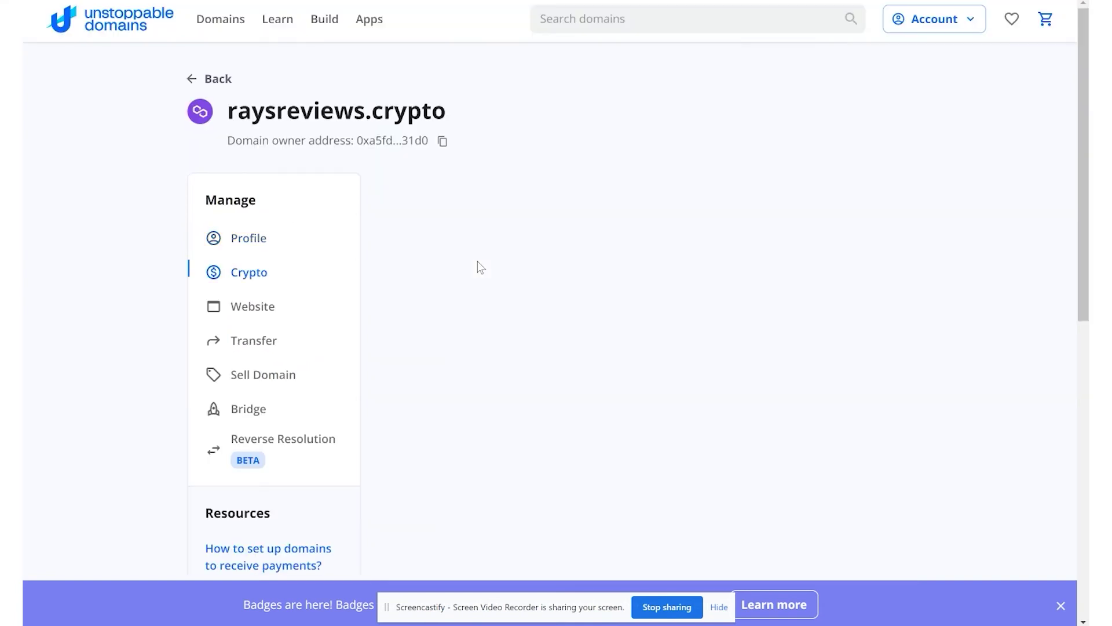
pyautogui.scroll(-2, 510, 185)
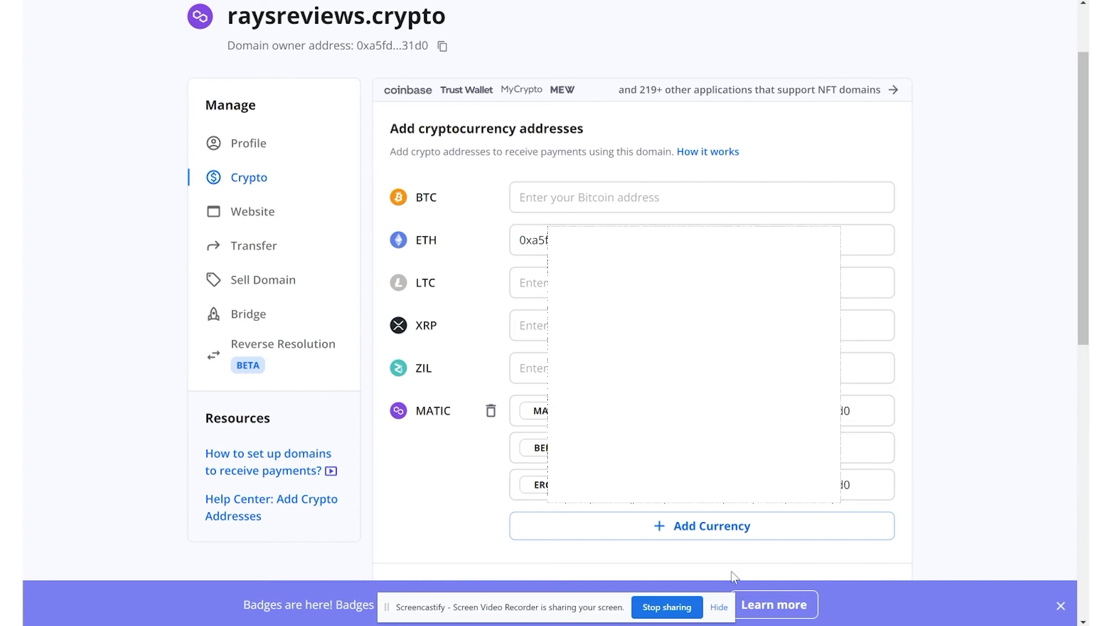
pyautogui.click(712, 536)
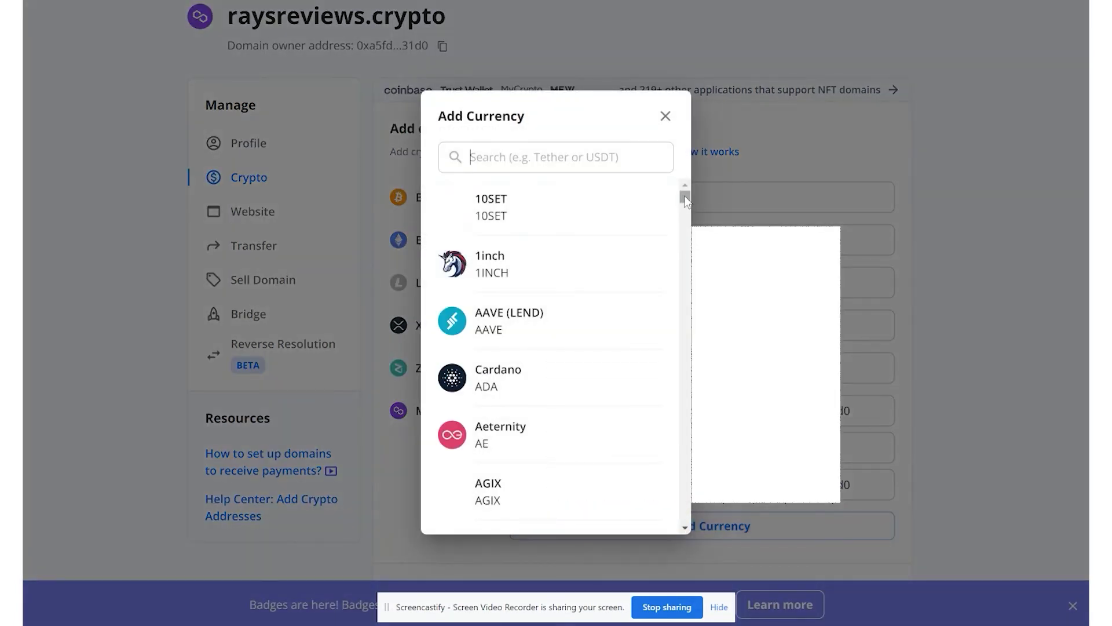
pyautogui.moveTo(684, 196); pyautogui.dragTo(687, 254)
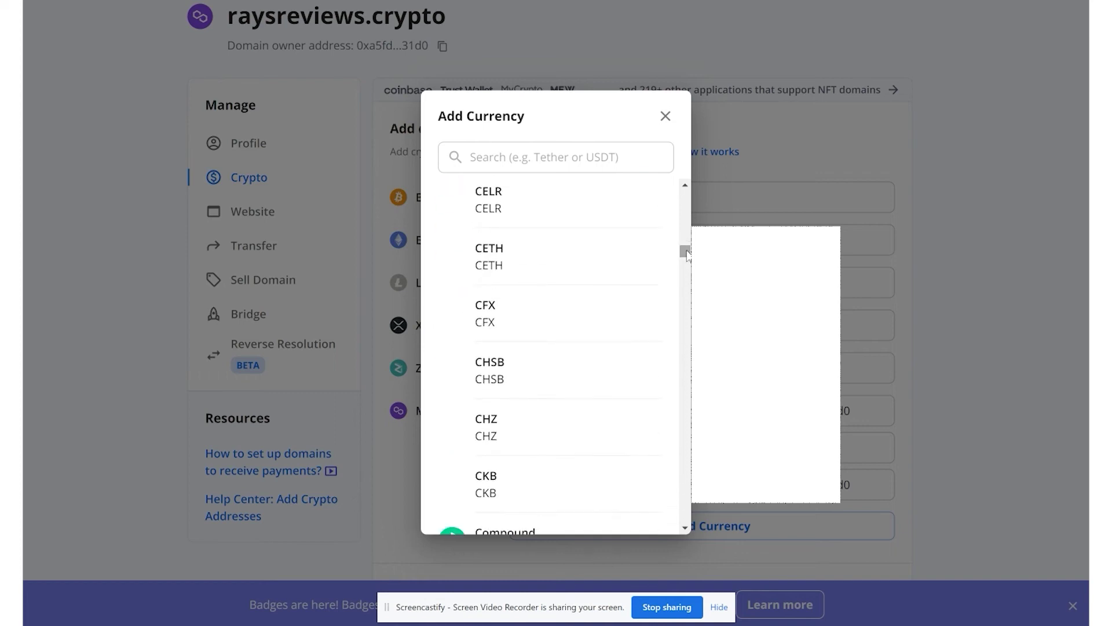
pyautogui.click(665, 117)
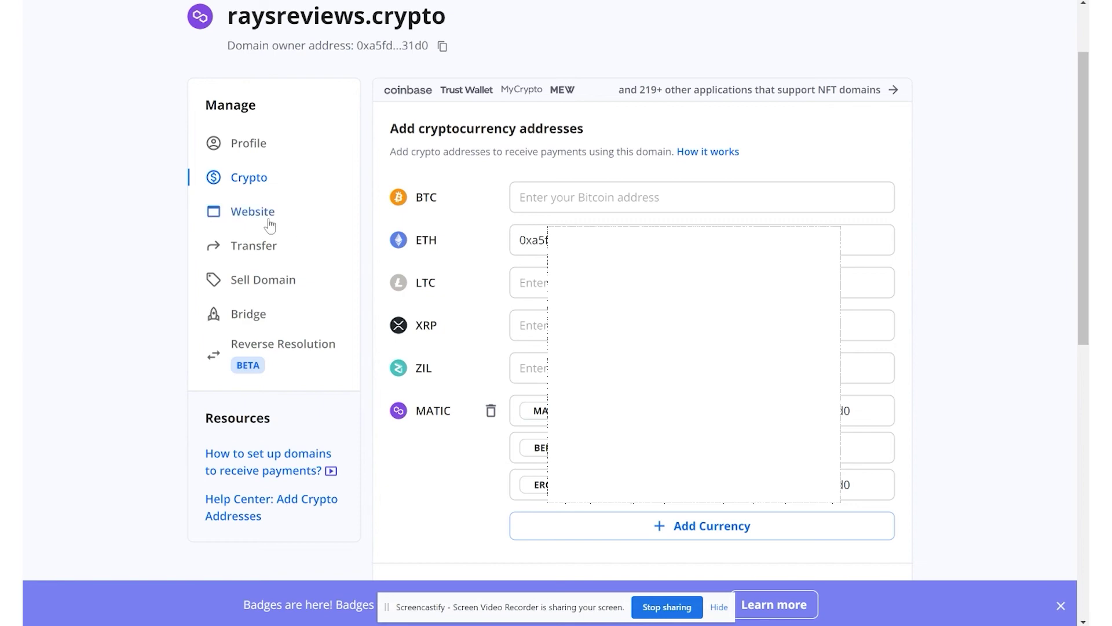
# Review the domain's website options: creating from templates, uploading files to IPFS and linking a custom website.
pyautogui.click(304, 217)
pyautogui.scroll(-2, 530, 134)
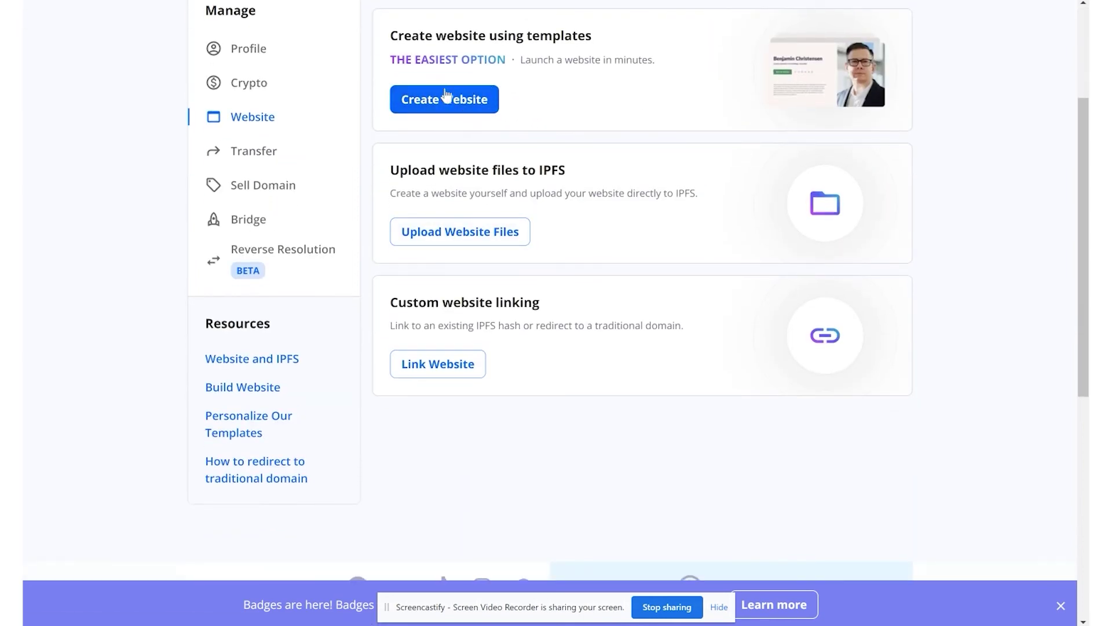
pyautogui.doubleClick(565, 174)
pyautogui.click(565, 147)
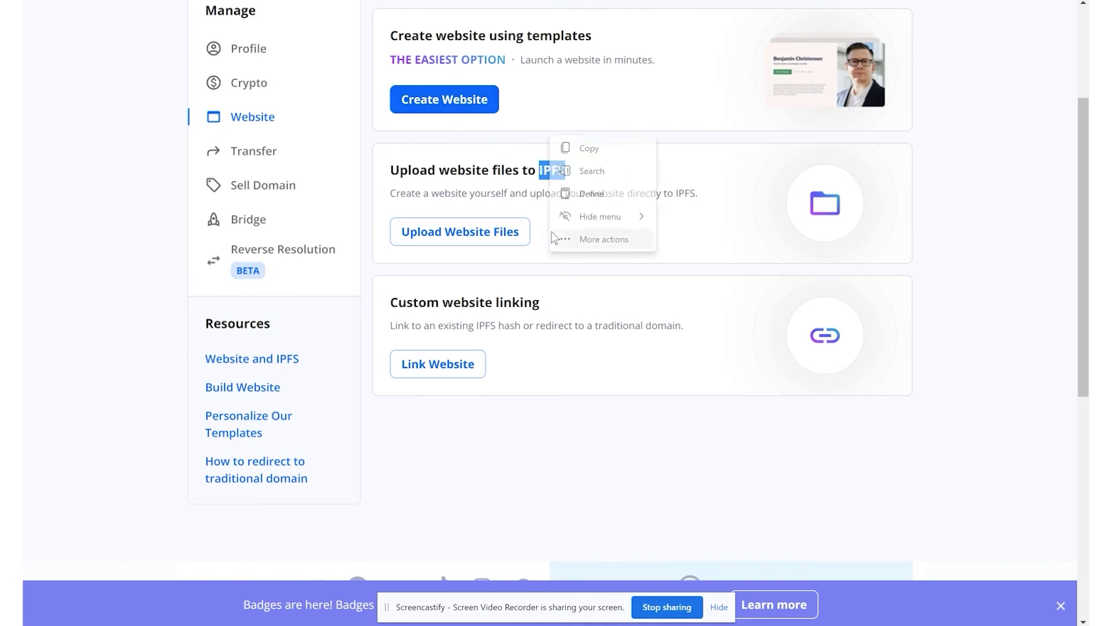
# Examine the form for transferring the domain to another address, and open the domain's selling section.
pyautogui.click(295, 167)
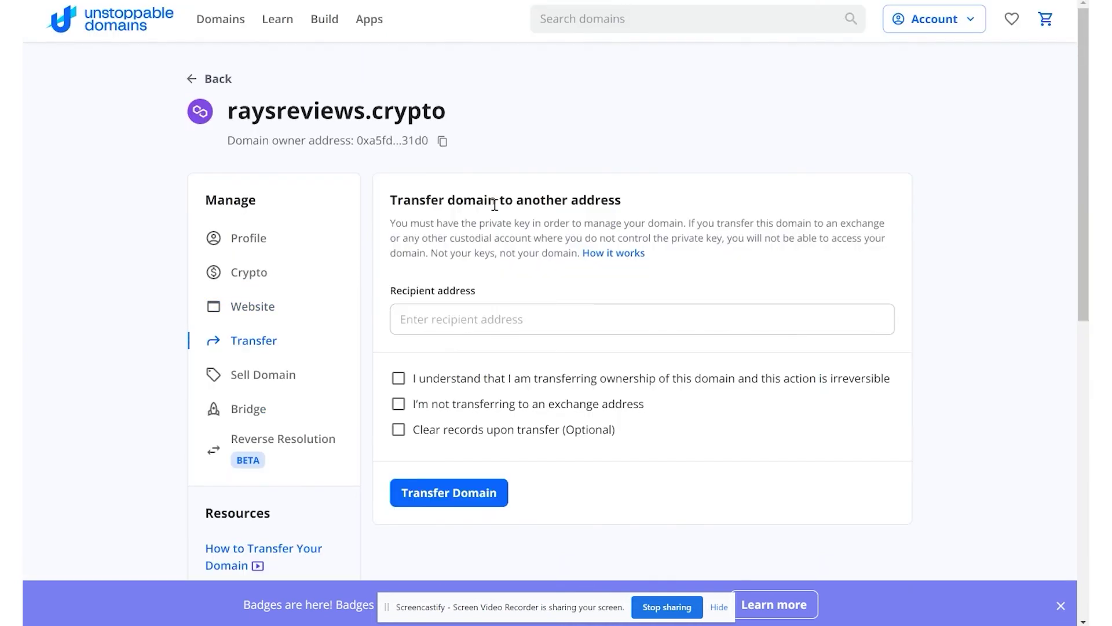
pyautogui.scroll(-2, 610, 121)
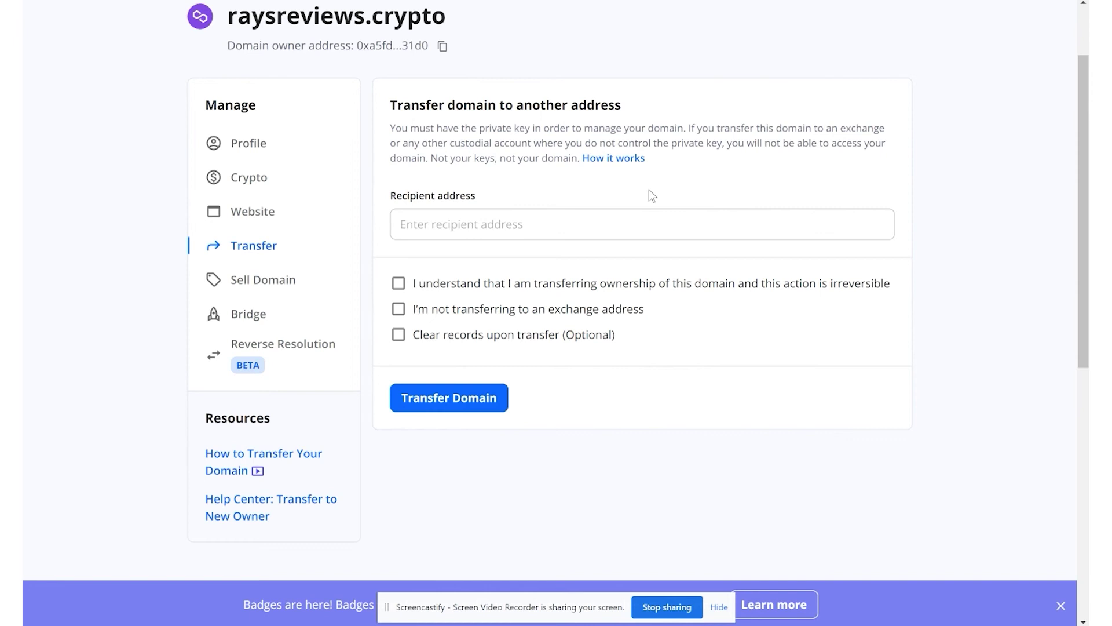
pyautogui.click(264, 286)
# Check the Bridge section for raysreviews.crypto.
pyautogui.click(259, 412)
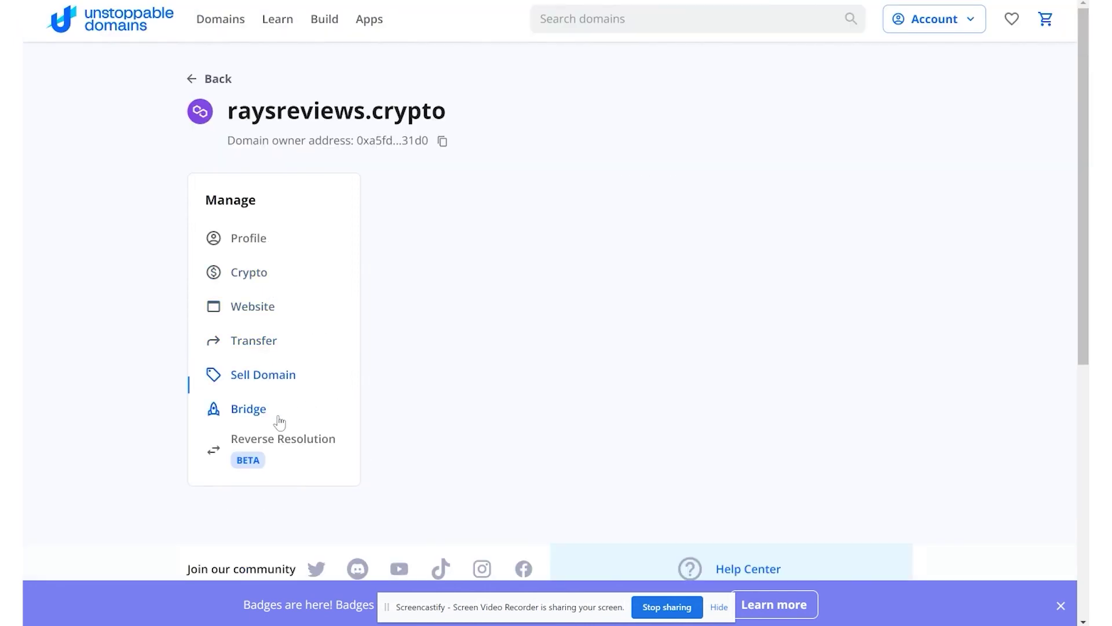
pyautogui.scroll(-2, 418, 296)
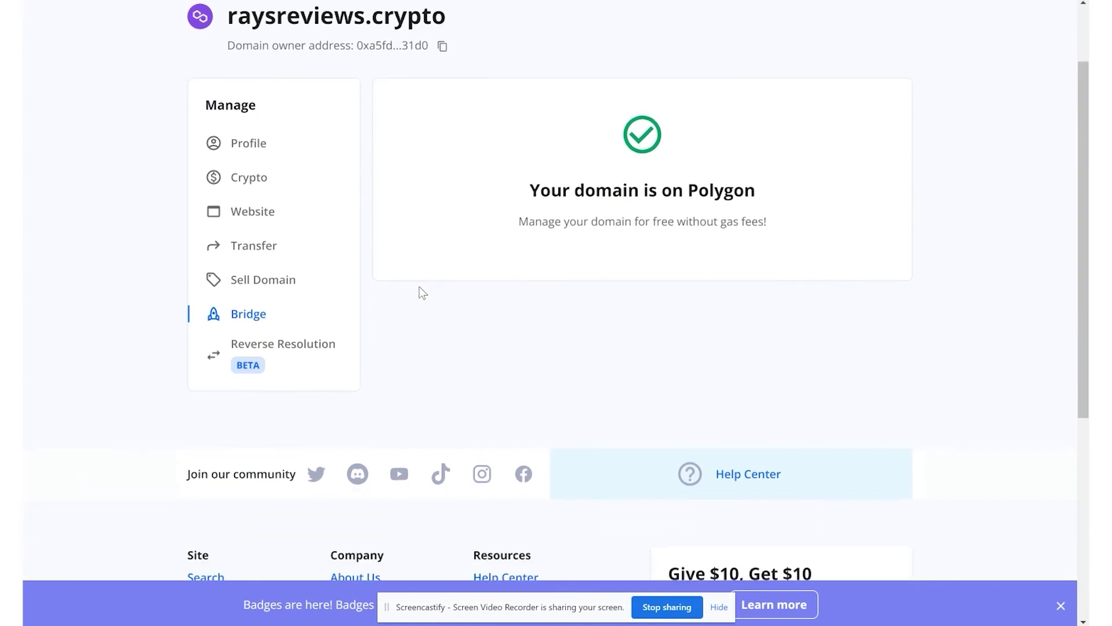
pyautogui.scroll(2, 452, 275)
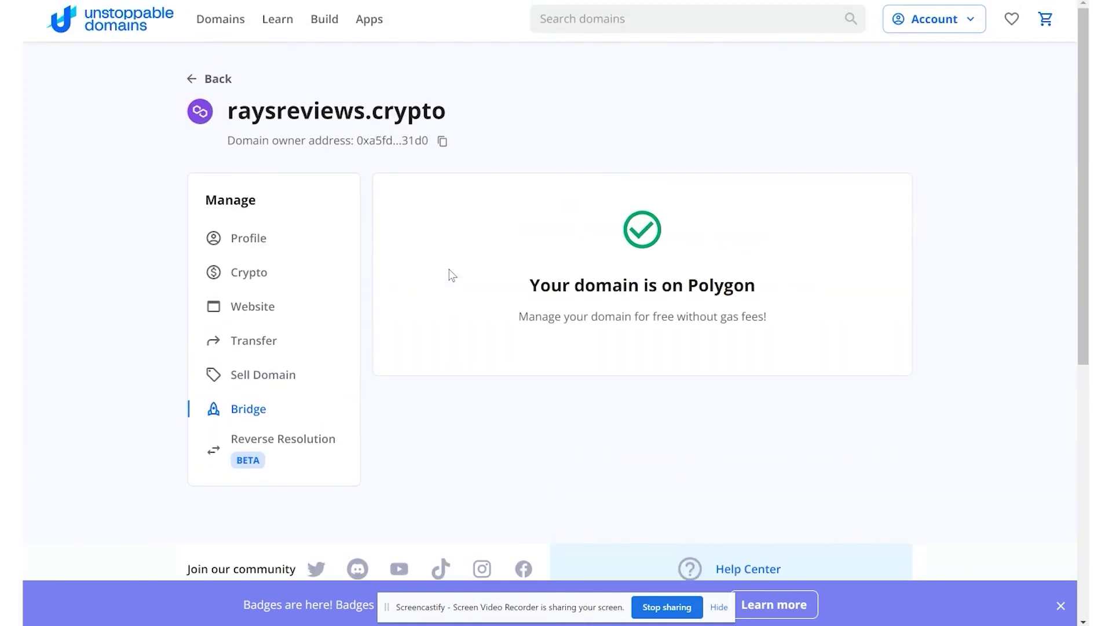